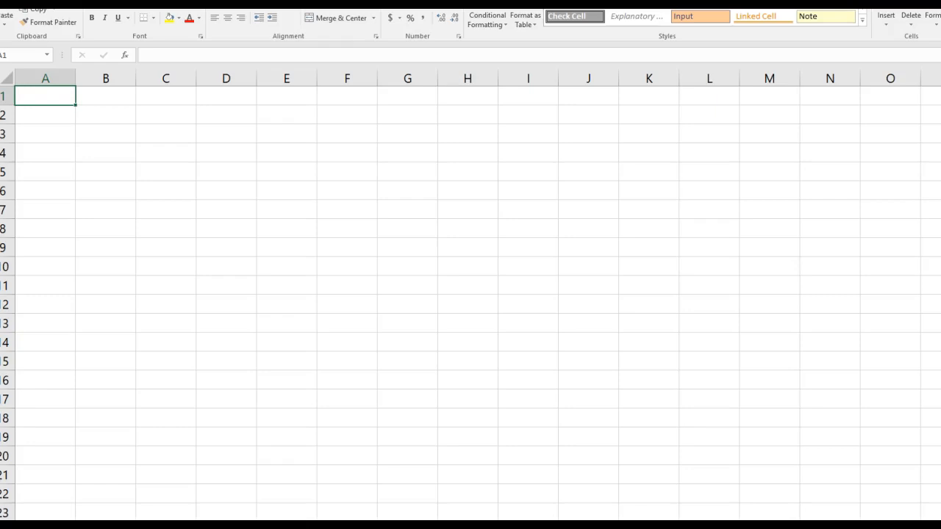
# Label cell D3 Loan, enter 350000 in E3 and format that amount as currency.
pyautogui.click(232, 133)
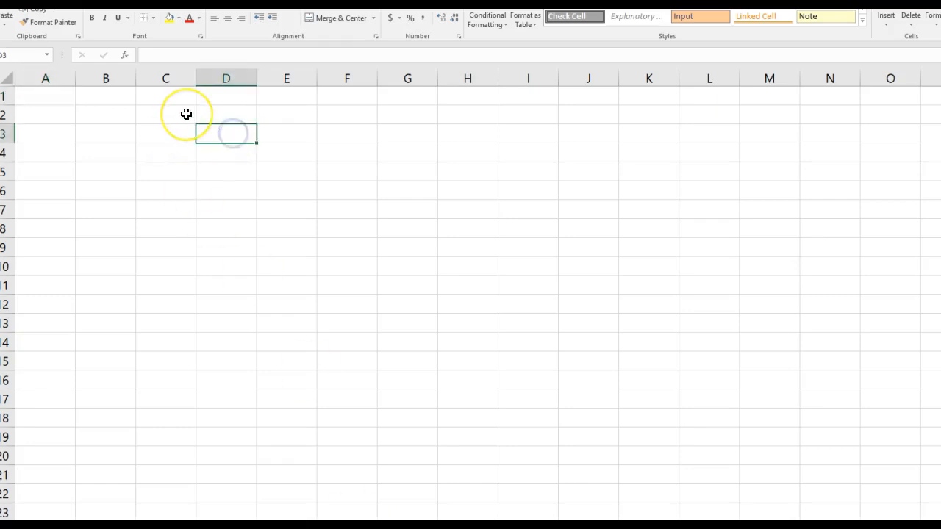
pyautogui.write('Loan')
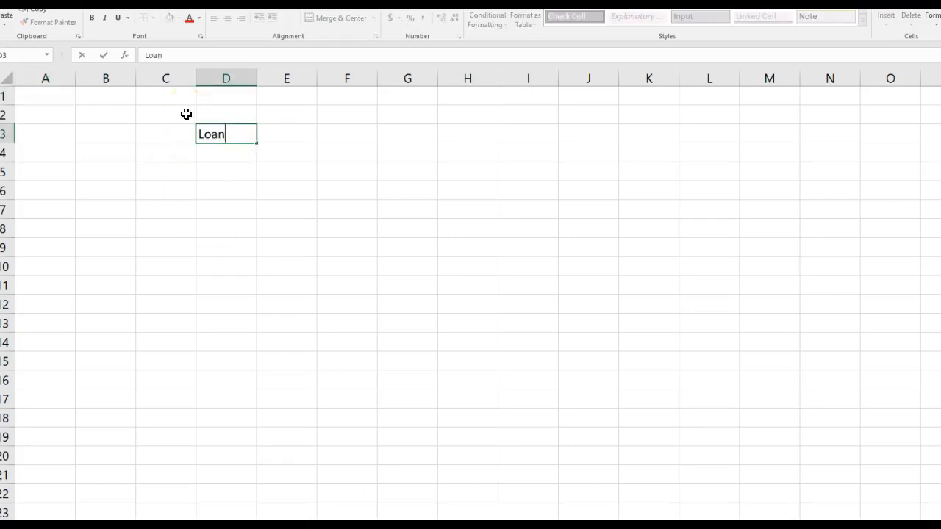
pyautogui.press('Tab')
pyautogui.write('3')
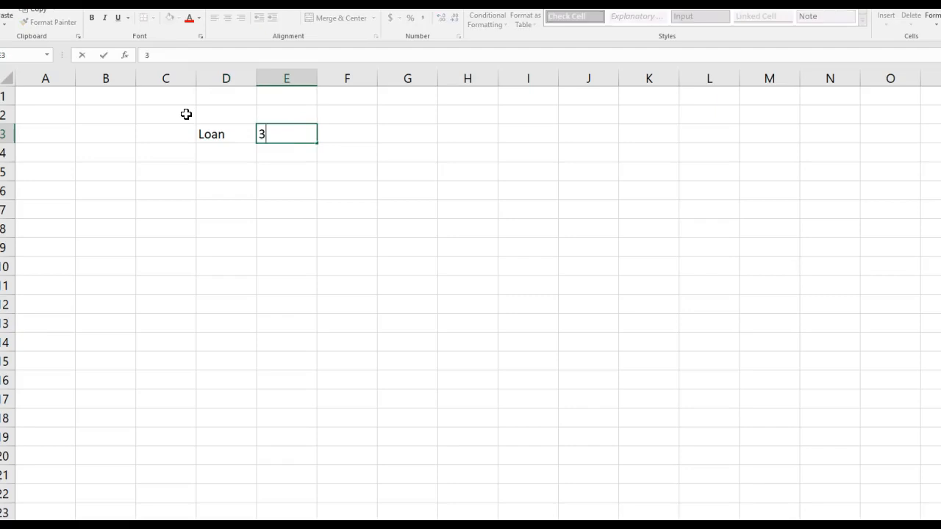
pyautogui.write('50000')
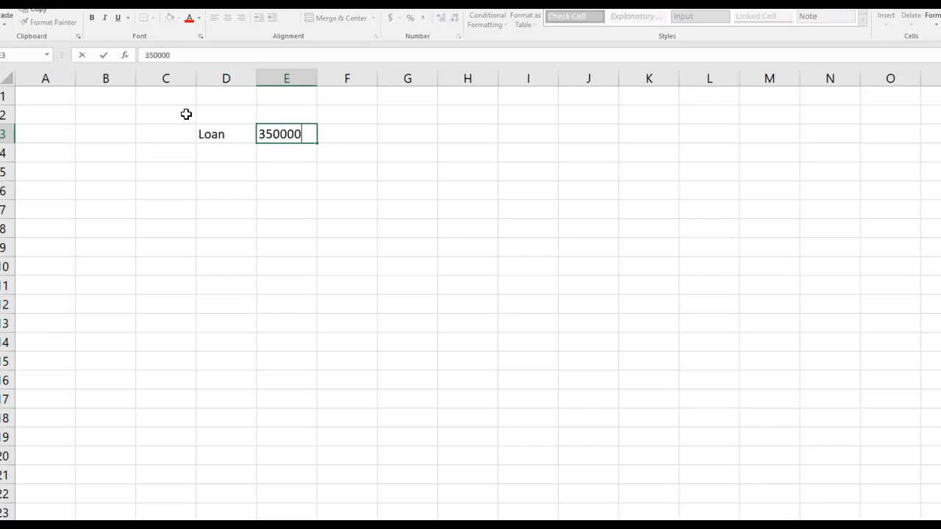
pyautogui.click(204, 134)
pyautogui.click(289, 151)
pyautogui.click(286, 134)
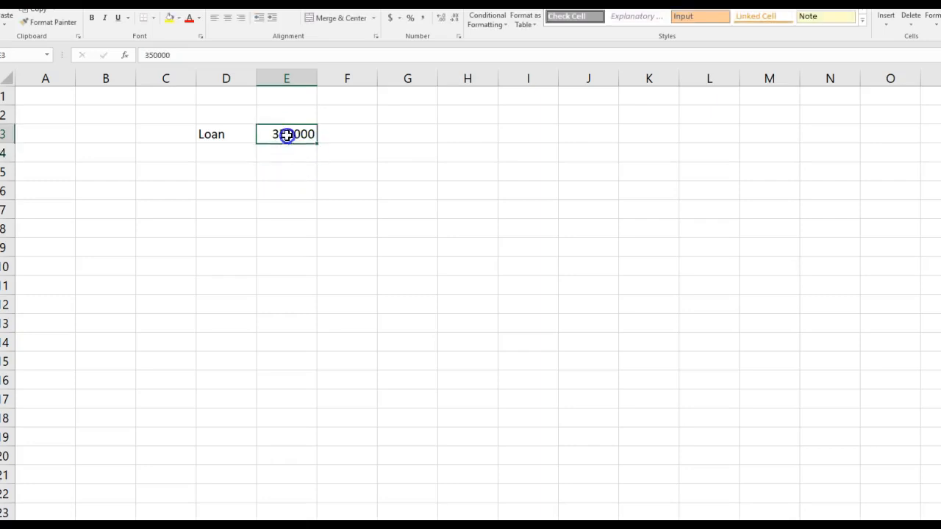
pyautogui.click(390, 18)
# Label cell D4 Rate and enter an interest rate of 4.5% in E4.
pyautogui.click(212, 156)
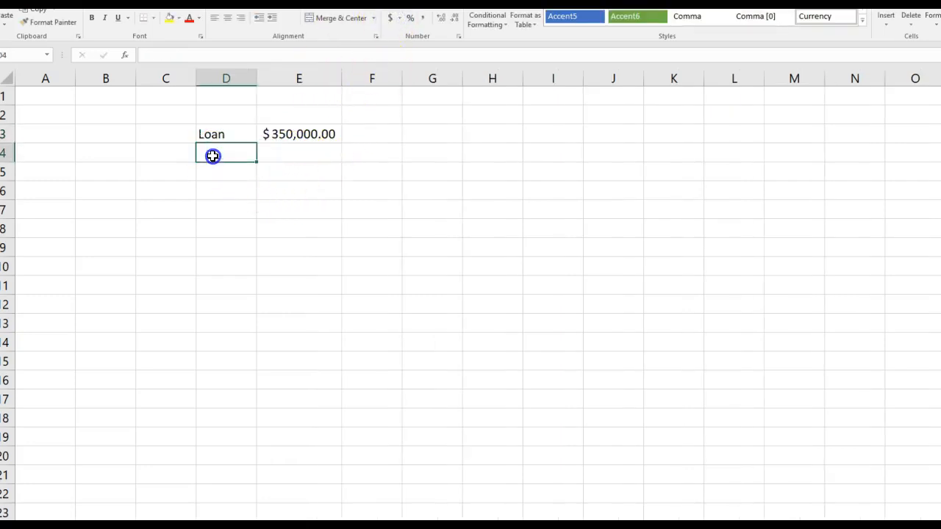
pyautogui.write('Rate')
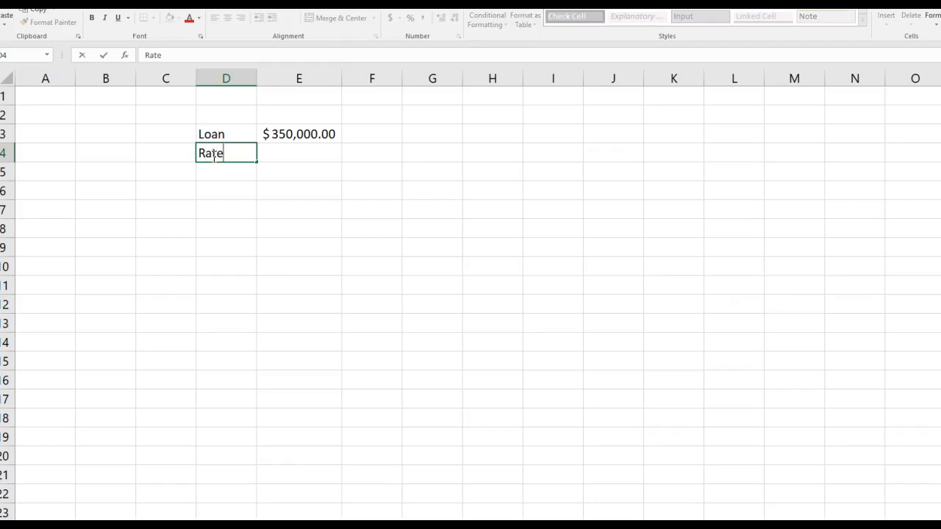
pyautogui.press('Tab')
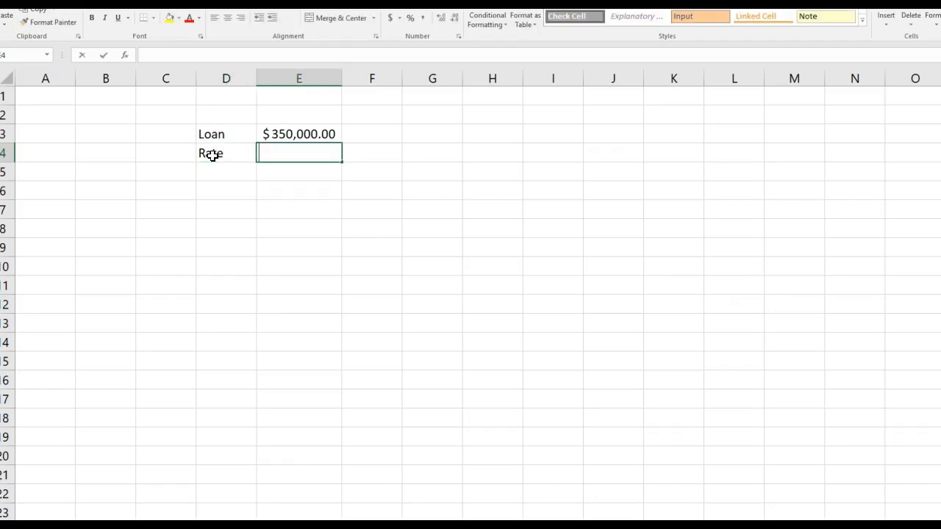
pyautogui.write('4.1')
pyautogui.press('BackSpace')
pyautogui.write('5%')
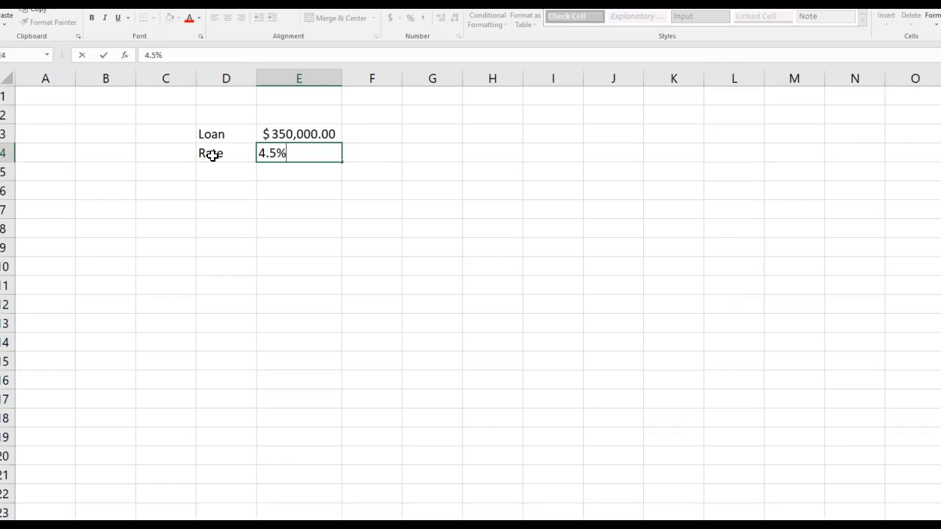
# Label cell D5 Year and enter a loan term of 30 in E5.
pyautogui.click(232, 172)
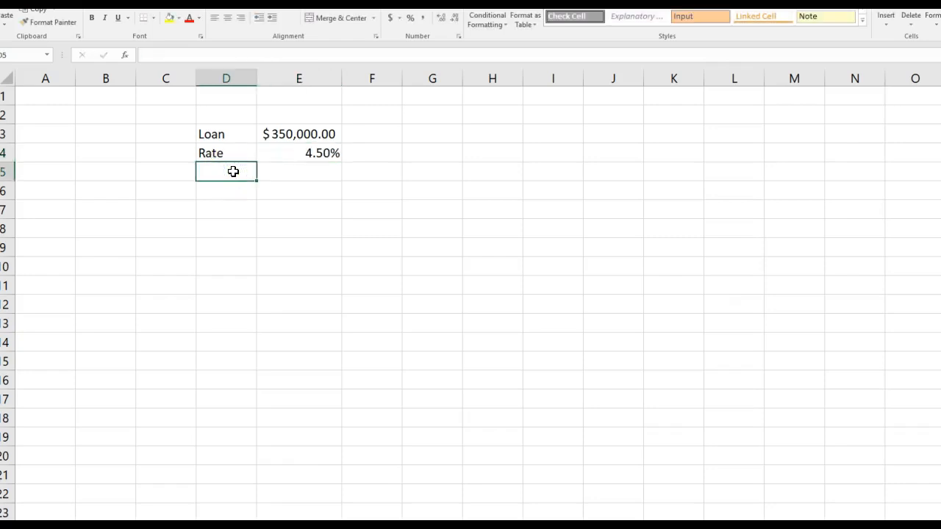
pyautogui.write('Year')
pyautogui.press('Tab')
pyautogui.write('30')
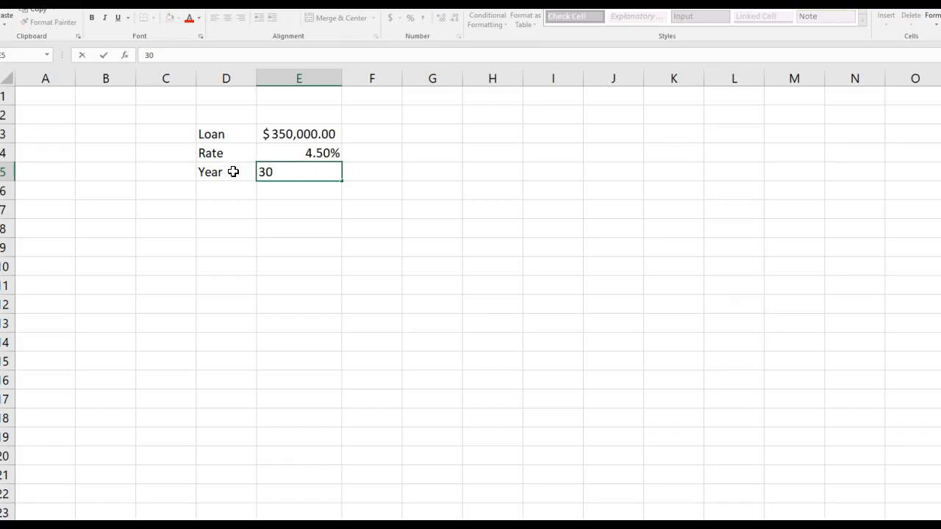
pyautogui.press('Return')
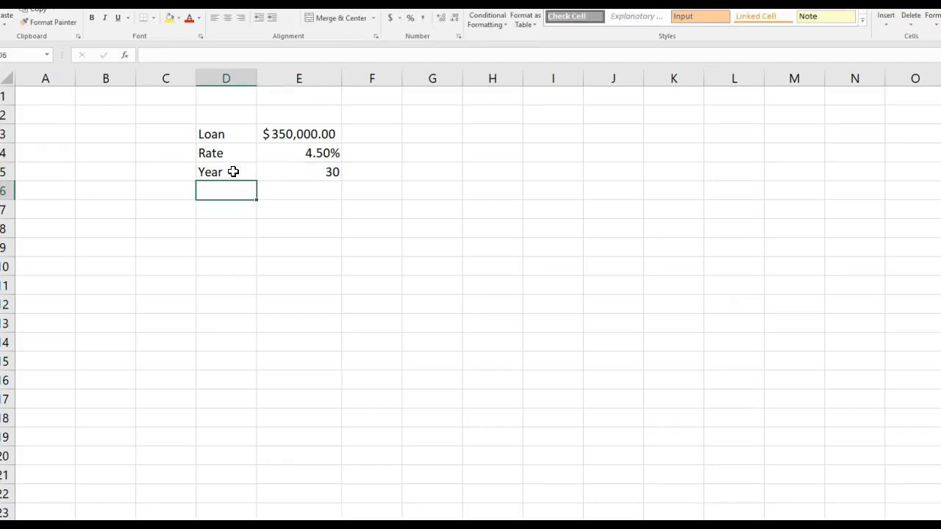
# Label cell D7 PMT, leaving one blank row below the loan inputs.
pyautogui.click(228, 209)
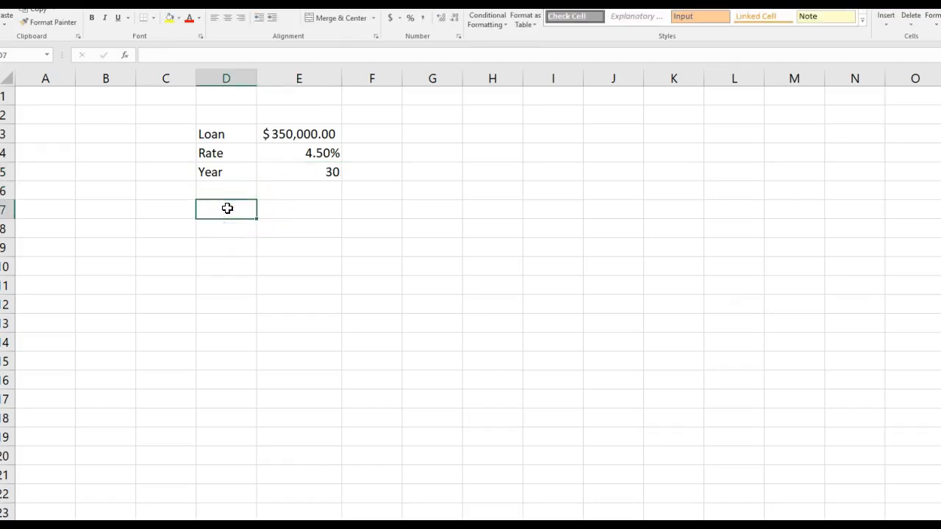
pyautogui.write('PMT')
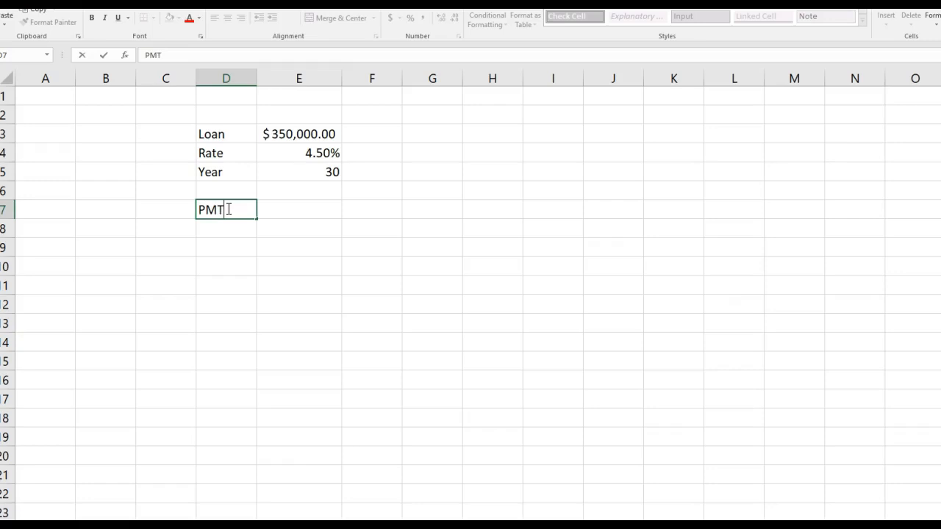
pyautogui.press('Tab')
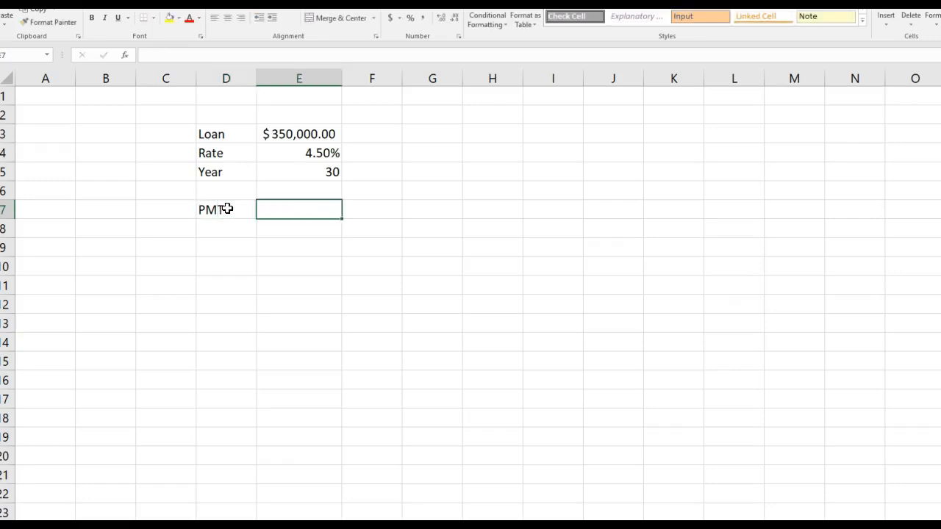
# Search the function library for PMT and insert that function in cell E7.
pyautogui.click(124, 56)
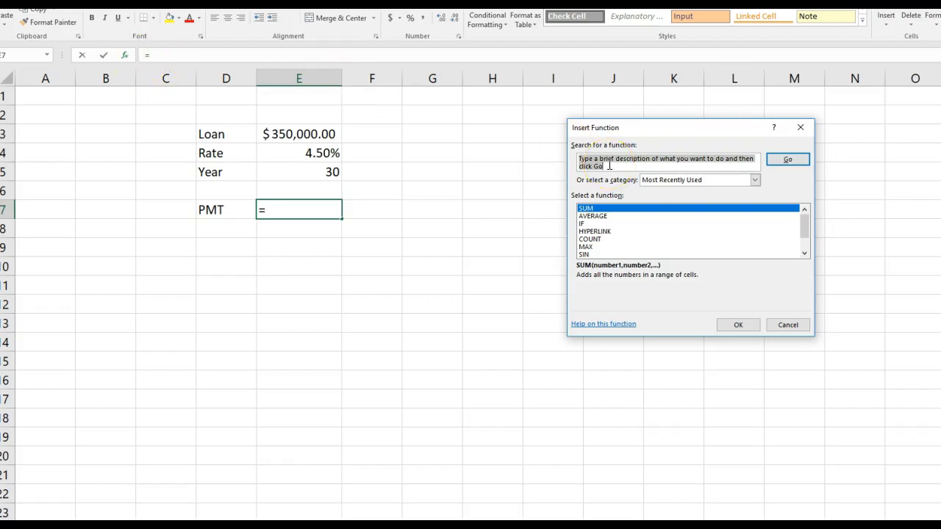
pyautogui.write('PMT')
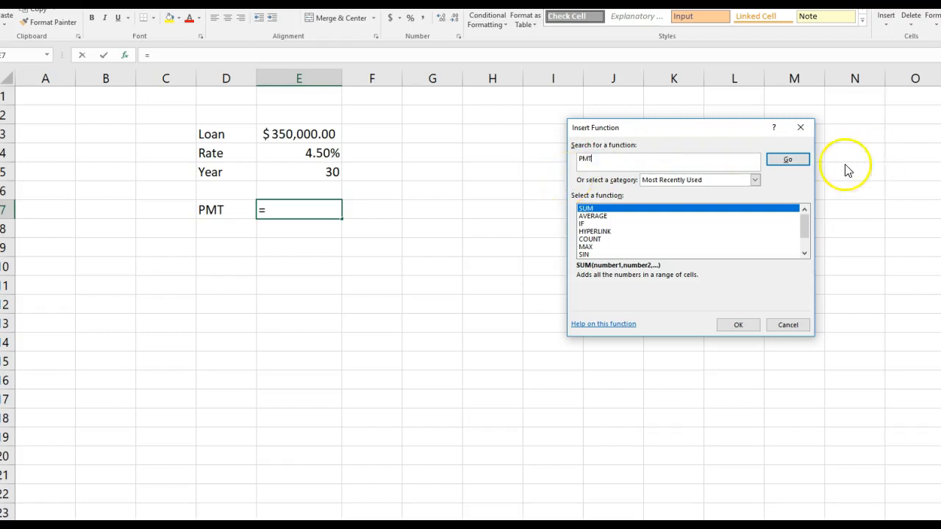
pyautogui.click(788, 160)
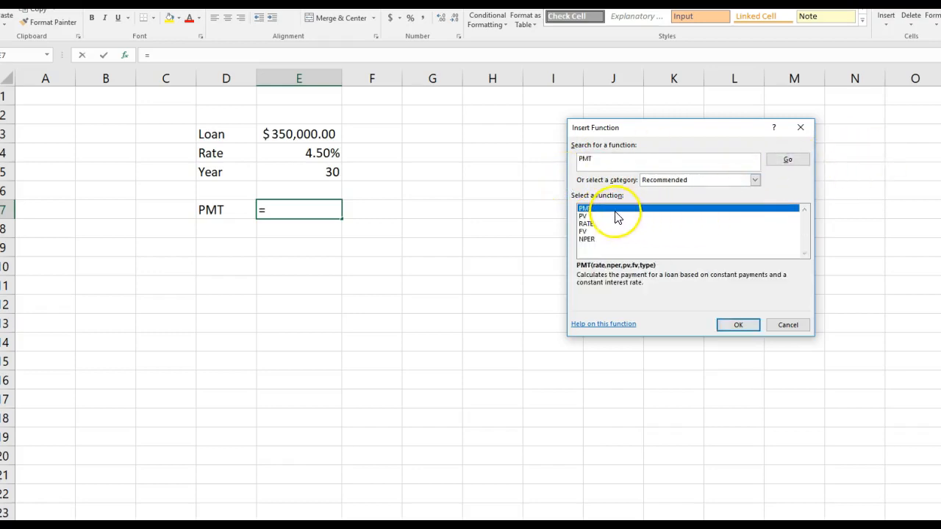
pyautogui.click(592, 214)
pyautogui.click(587, 215)
pyautogui.click(594, 211)
pyautogui.doubleClick(595, 209)
# Complete the PMT function in E7 with Rate E4/12, Nper E5*12 and Pv E3.
pyautogui.moveTo(649, 142); pyautogui.dragTo(274, 247)
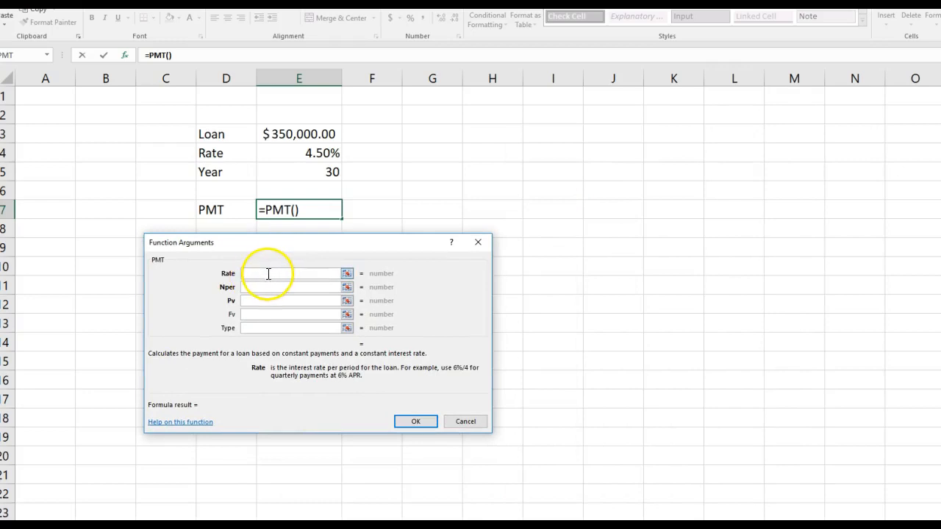
pyautogui.click(292, 155)
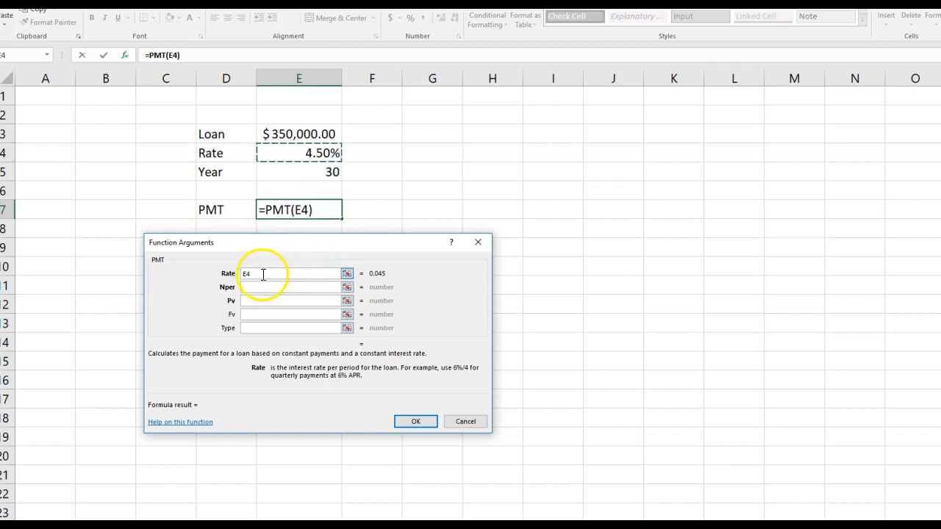
pyautogui.write('/12')
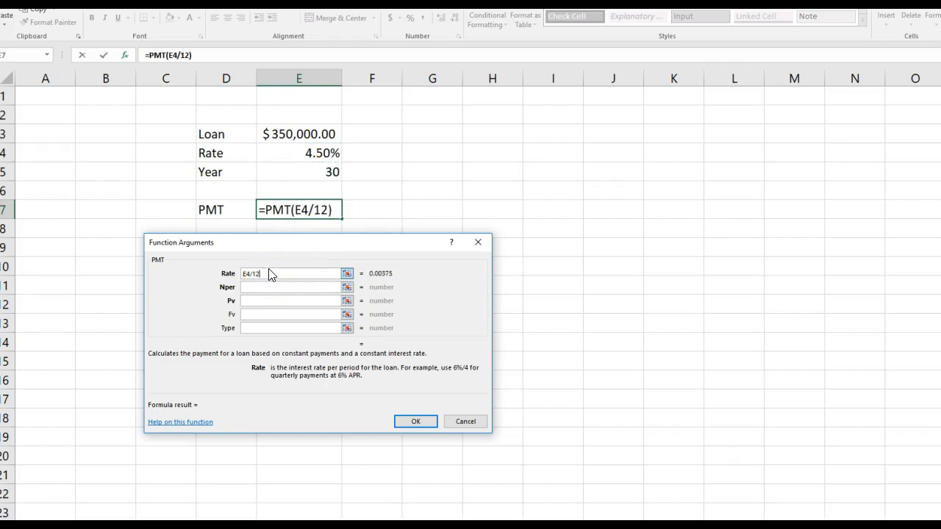
pyautogui.click(263, 288)
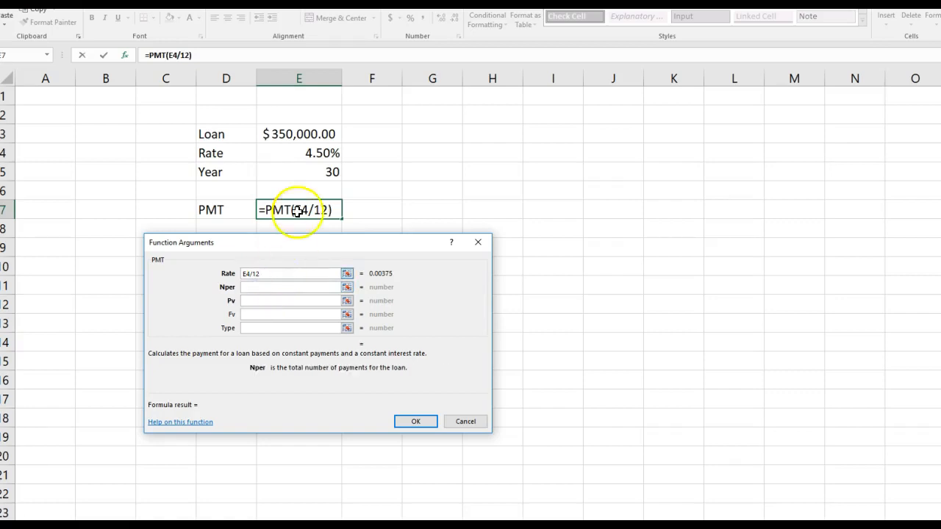
pyautogui.click(315, 173)
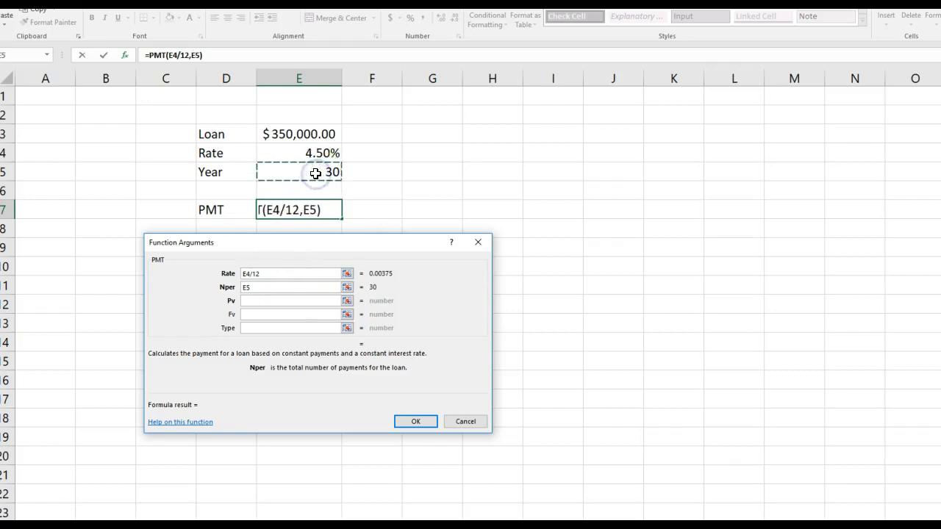
pyautogui.write('*12')
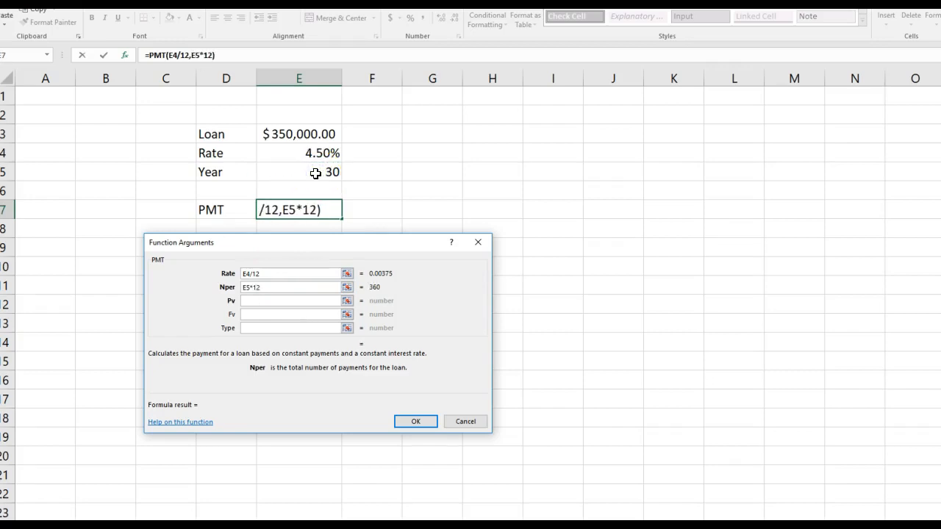
pyautogui.click(279, 301)
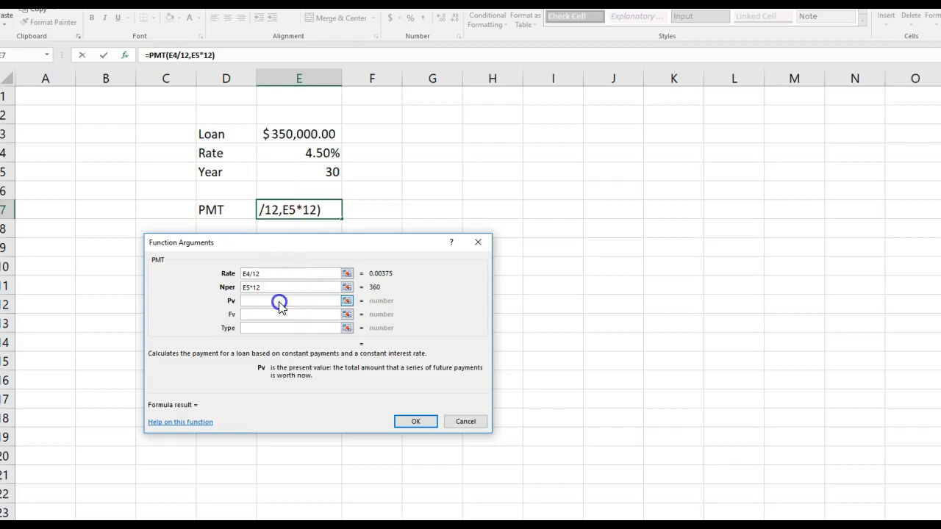
pyautogui.click(288, 134)
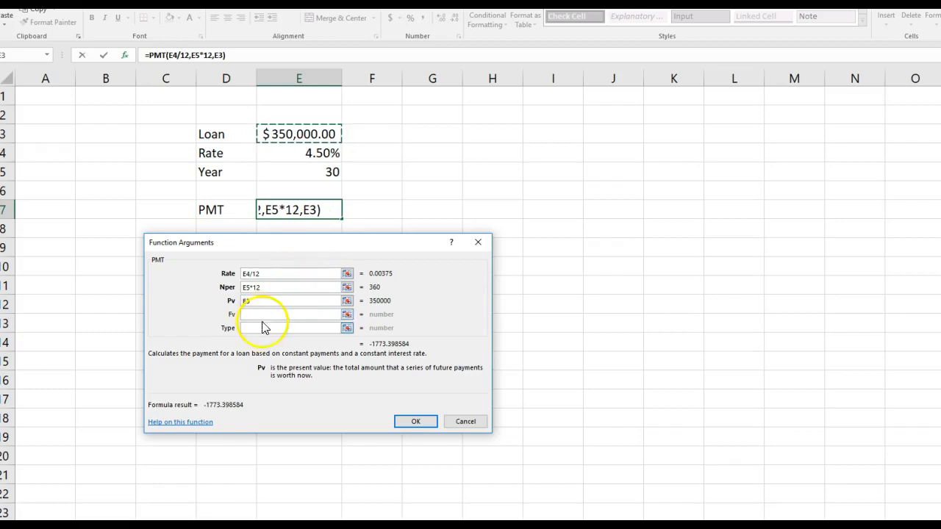
pyautogui.click(416, 421)
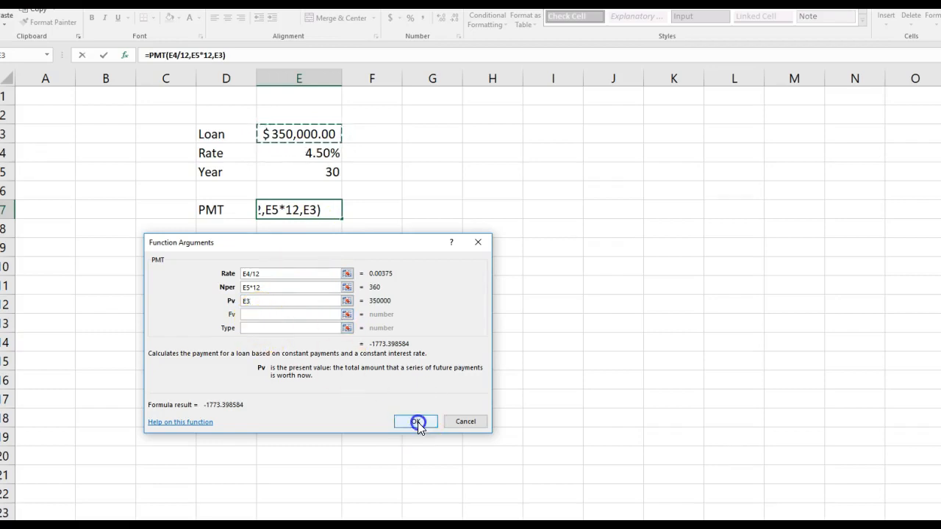
# Negate the PMT formula in E7 so that it returns the payment as a positive amount.
pyautogui.click(304, 210)
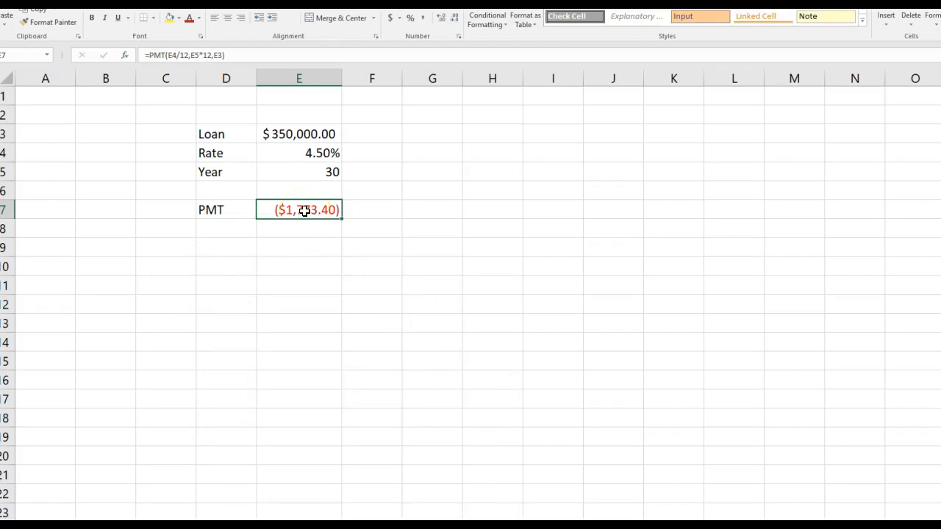
pyautogui.click(314, 235)
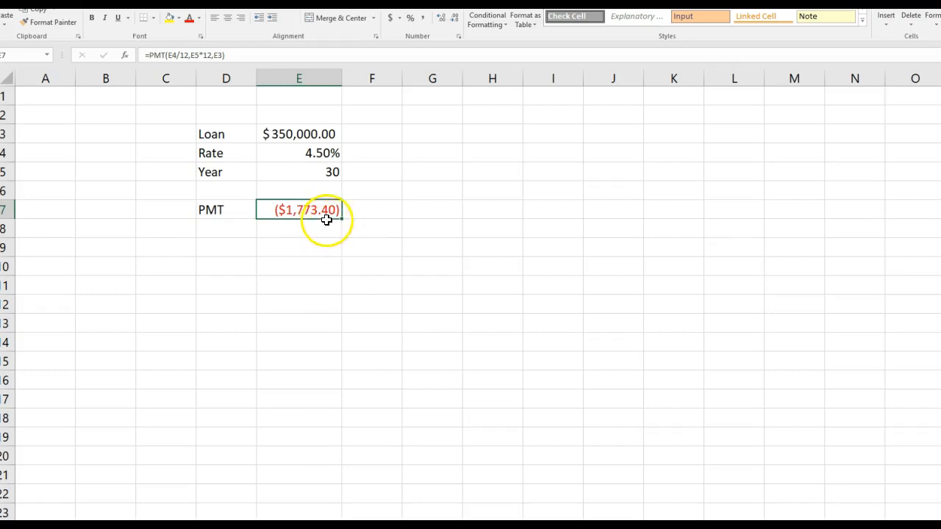
pyautogui.doubleClick(274, 210)
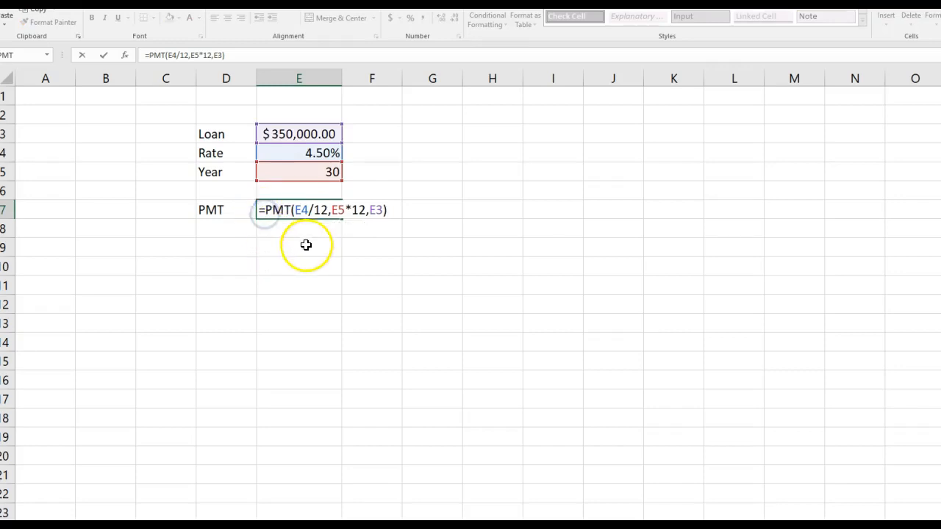
pyautogui.hotkey('ctrl', 'Return')
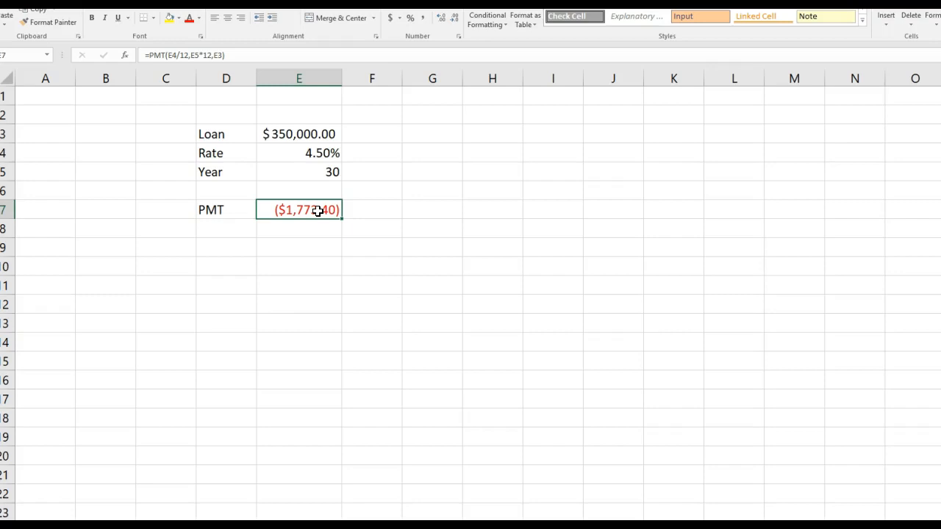
pyautogui.doubleClick(317, 211)
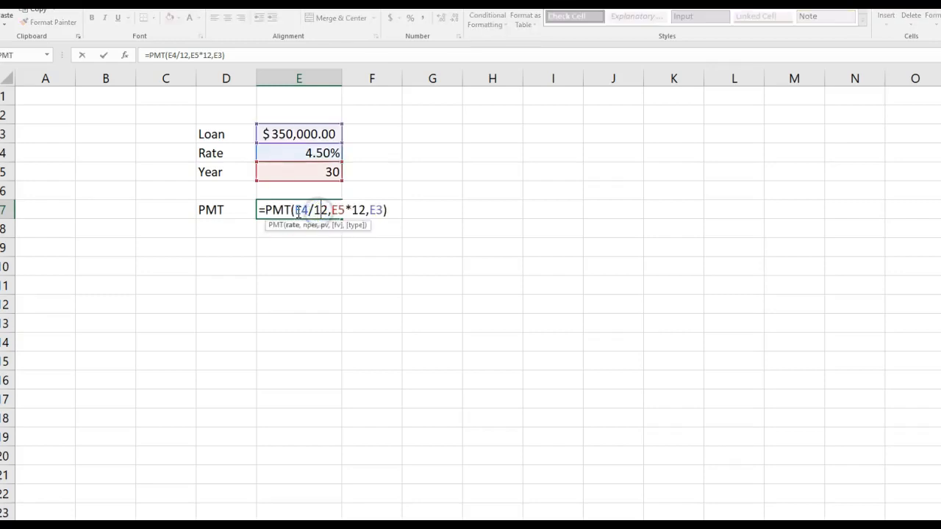
pyautogui.click(264, 208)
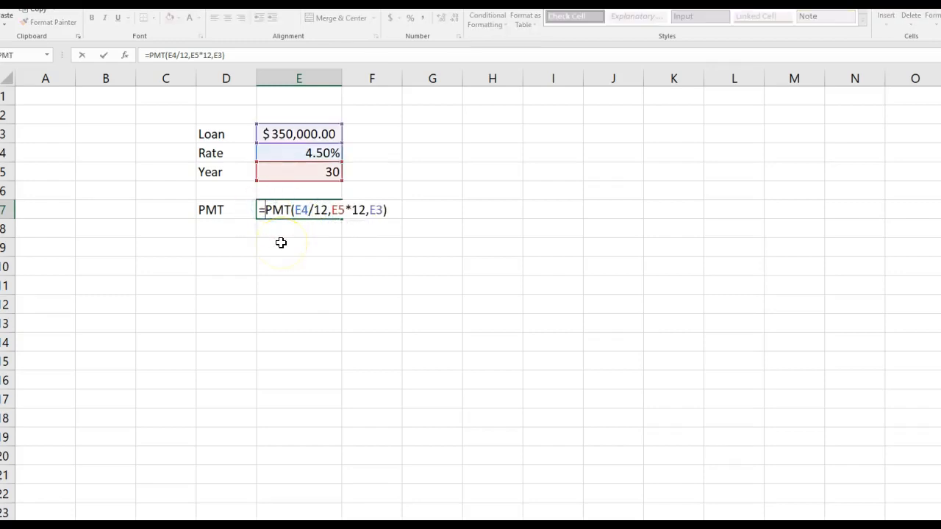
pyautogui.press('Return')
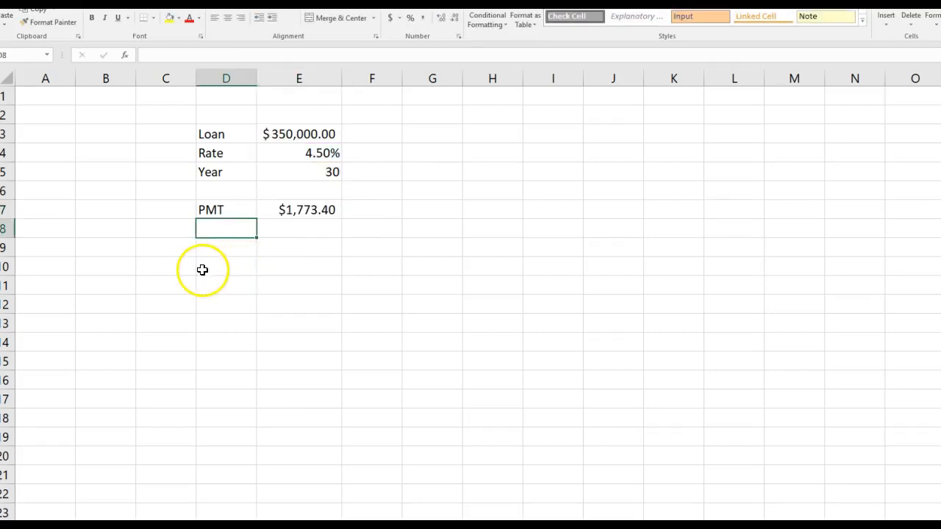
# Enter the header Month in cell B9 to begin the payment schedule below the loan calculation.
pyautogui.click(99, 251)
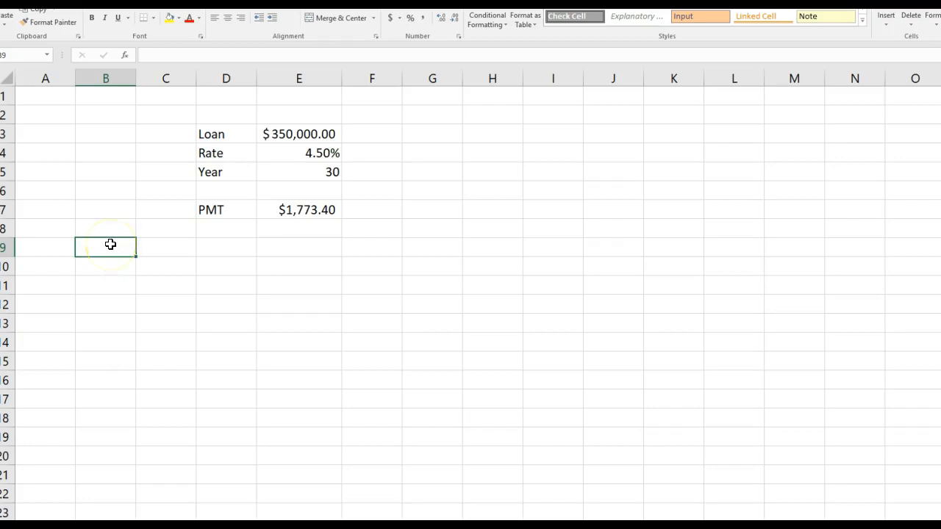
pyautogui.write('Mo')
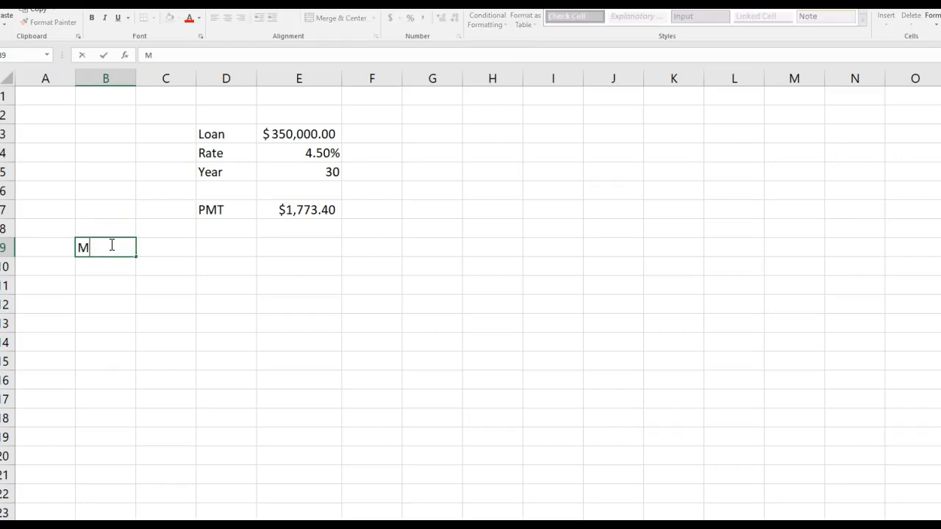
pyautogui.press('BackSpace')
pyautogui.write('o')
pyautogui.press('BackSpace')
pyautogui.write('onth')
pyautogui.press('Tab')
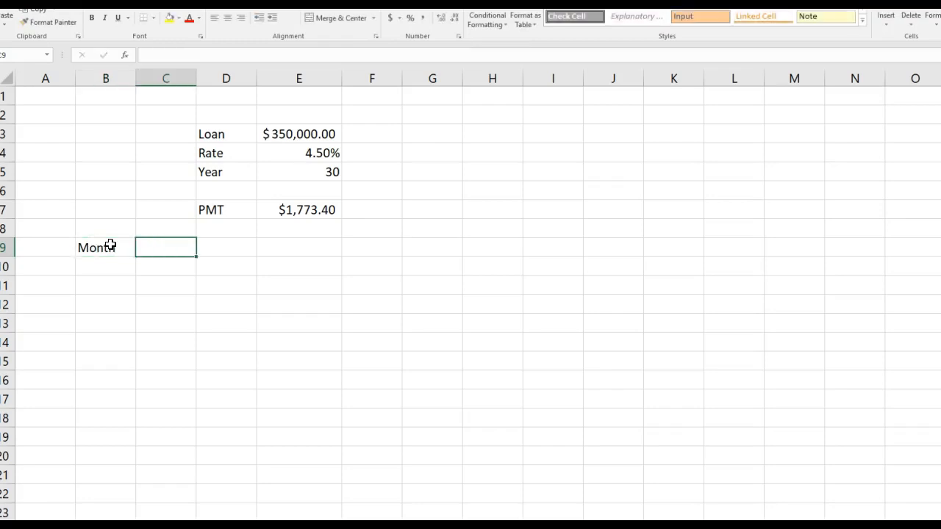
# Enter the header Beginging Balance in cell C9.
pyautogui.write('Bef')
pyautogui.press('BackSpace')
pyautogui.write('ginging')
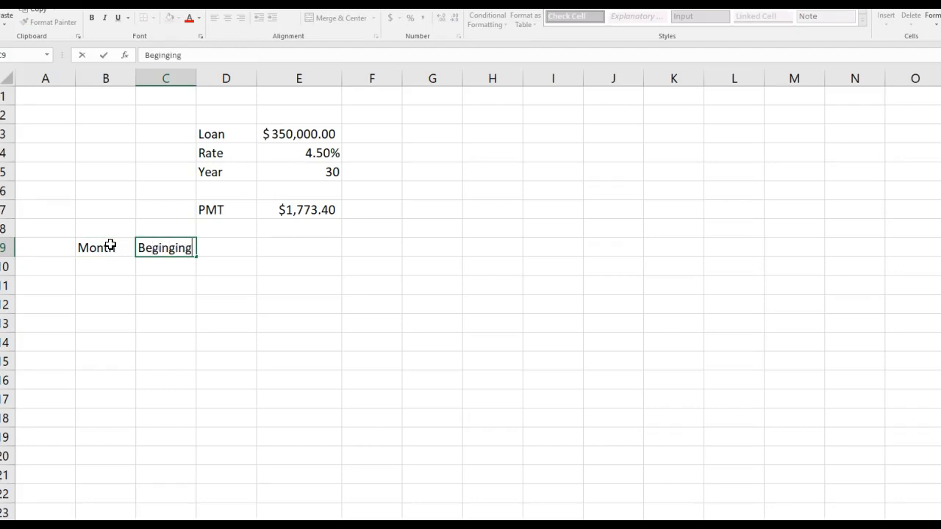
pyautogui.write(' Balance')
pyautogui.press('Tab')
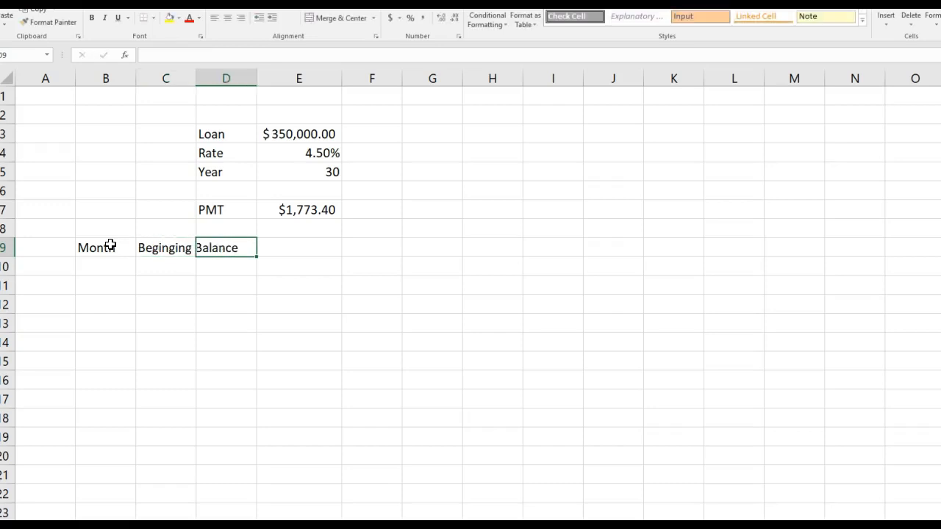
# Enter the headers PMT in cell D9 and Interest in cell E9.
pyautogui.write('PMT')
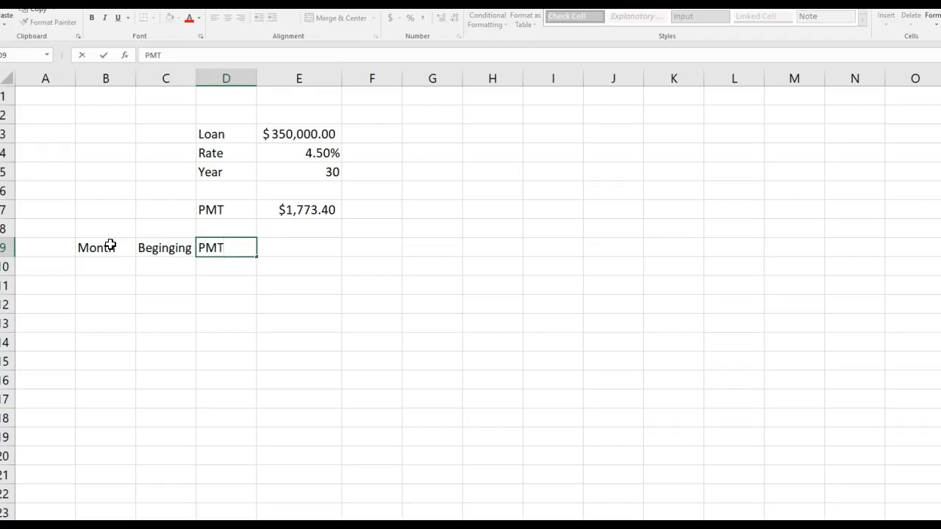
pyautogui.press('Tab')
pyautogui.write('Interest')
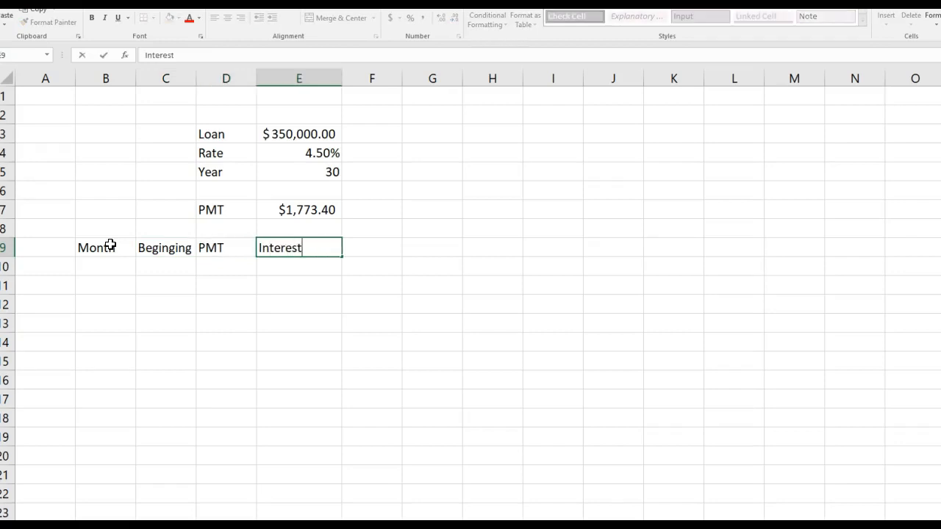
pyautogui.press('Tab')
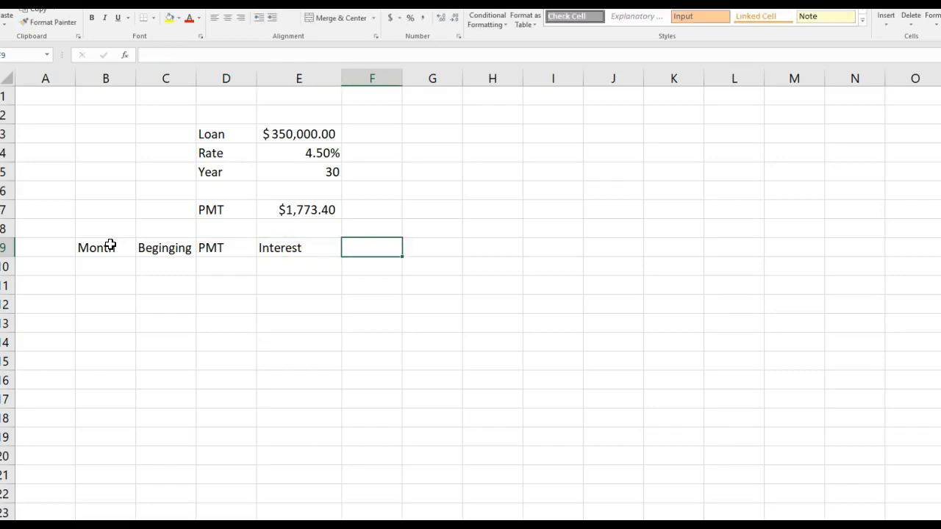
# Enter the header Princinpal in cell F9, beside Interest.
pyautogui.write('Princi')
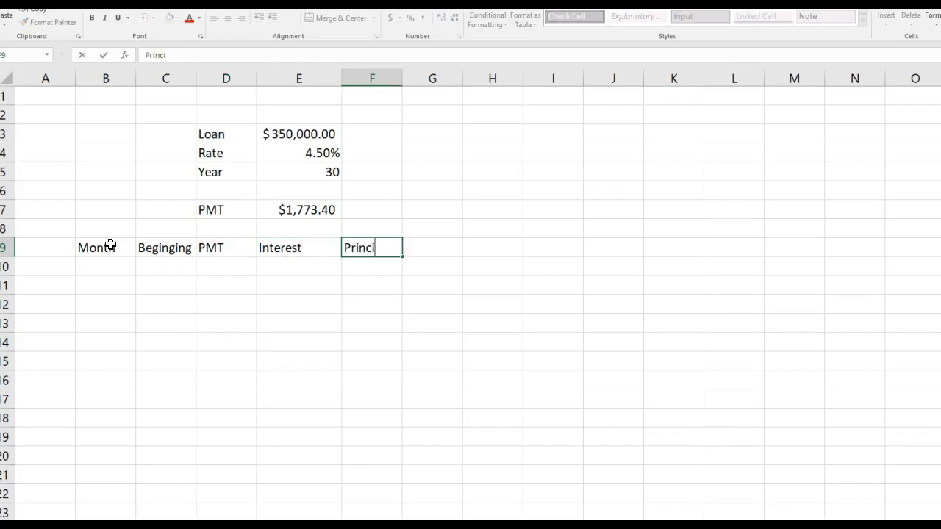
pyautogui.write('pa')
pyautogui.press('BackSpace')
pyautogui.press('BackSpace')
pyautogui.press('BackSpace')
pyautogui.write('inpal')
pyautogui.press('Tab')
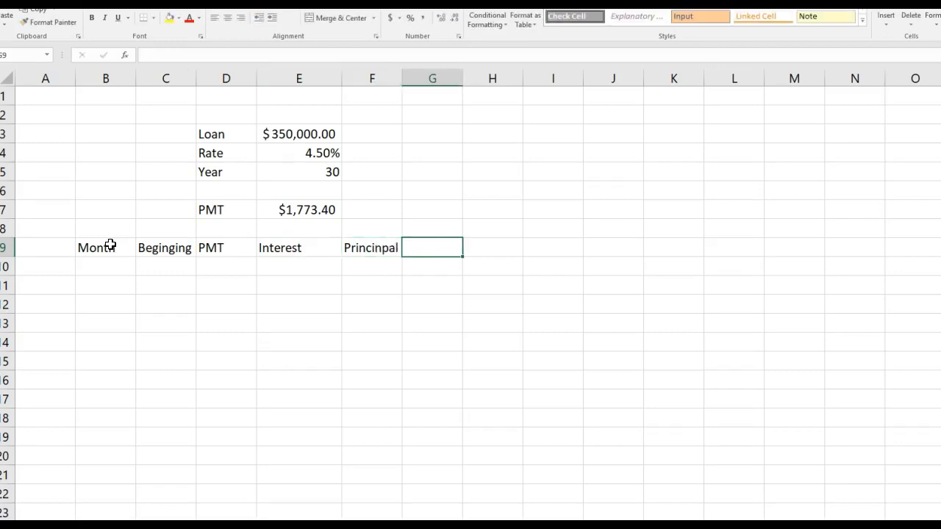
# Enter the header End Balance in cell G9 and run a spelling check on it.
pyautogui.write('E')
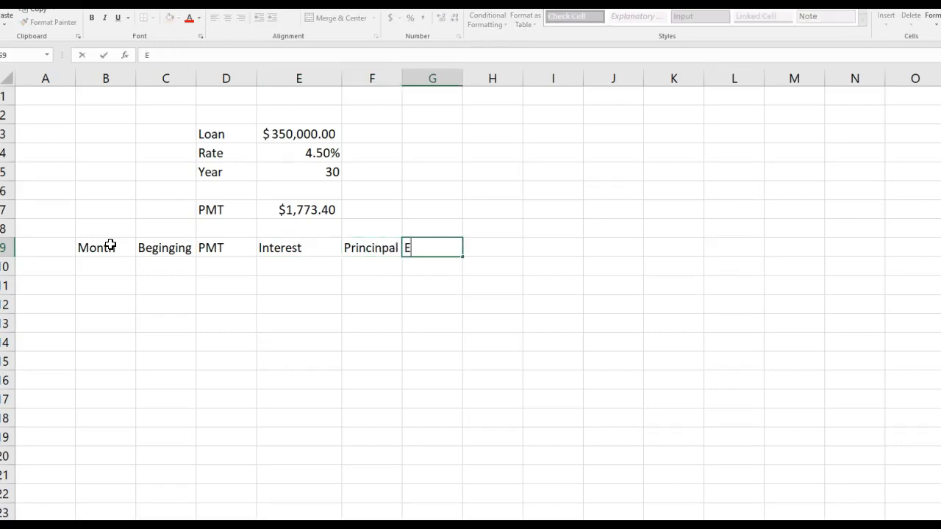
pyautogui.write('nd Balance')
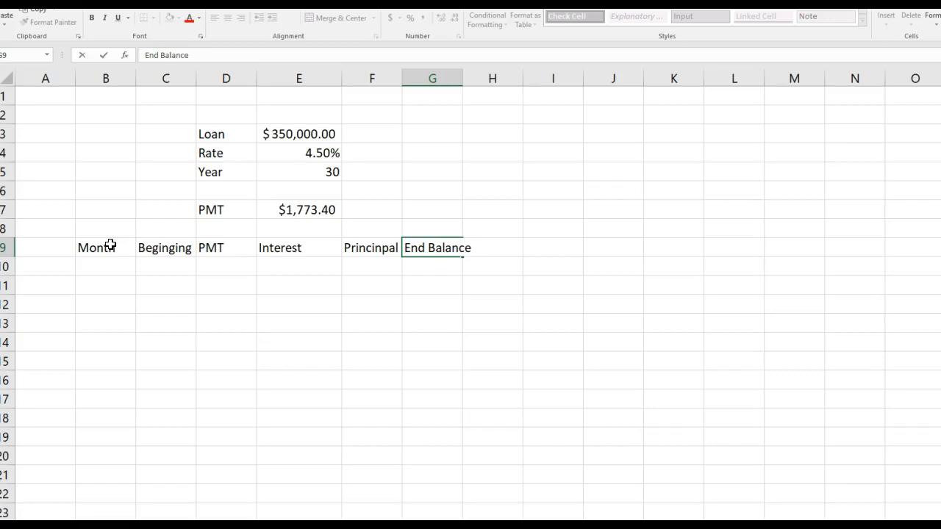
pyautogui.press('F7')
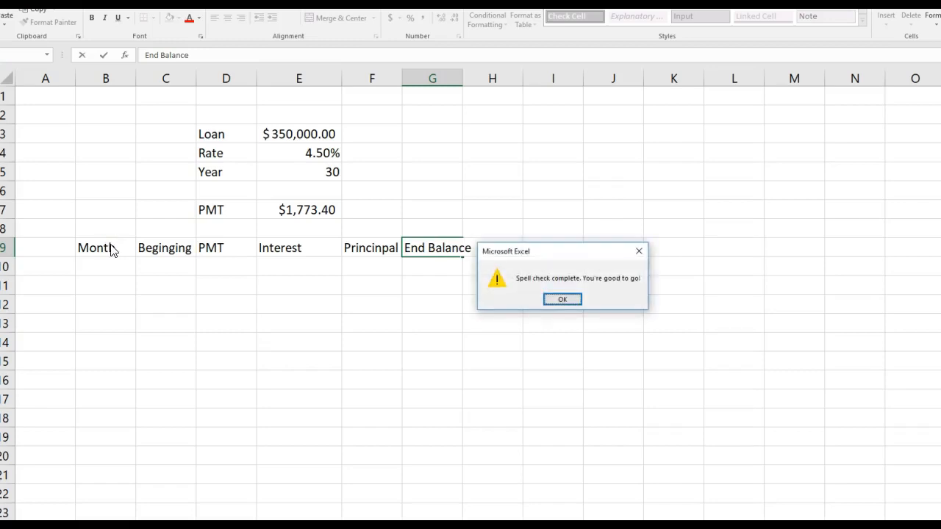
pyautogui.click(562, 299)
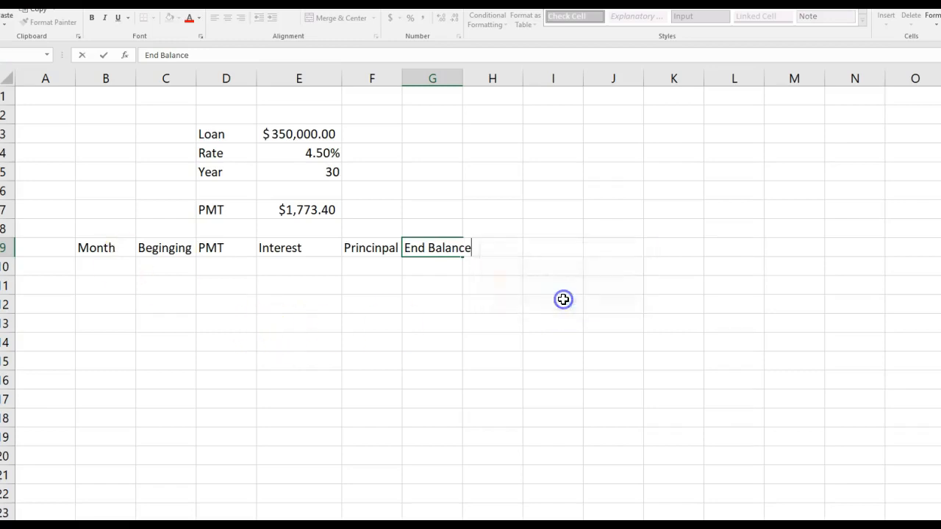
# Wrap the text of the schedule headers in B9:G9.
pyautogui.moveTo(110, 248); pyautogui.dragTo(426, 235)
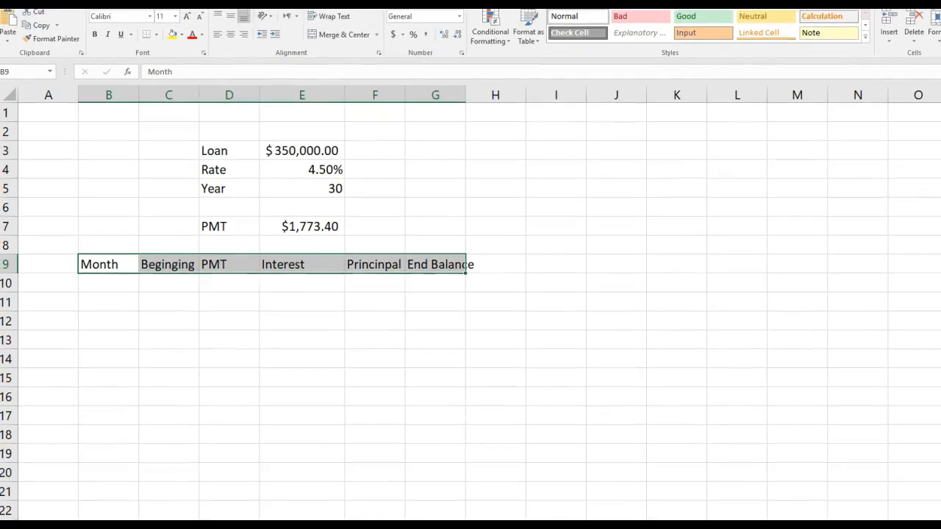
pyautogui.click(340, 20)
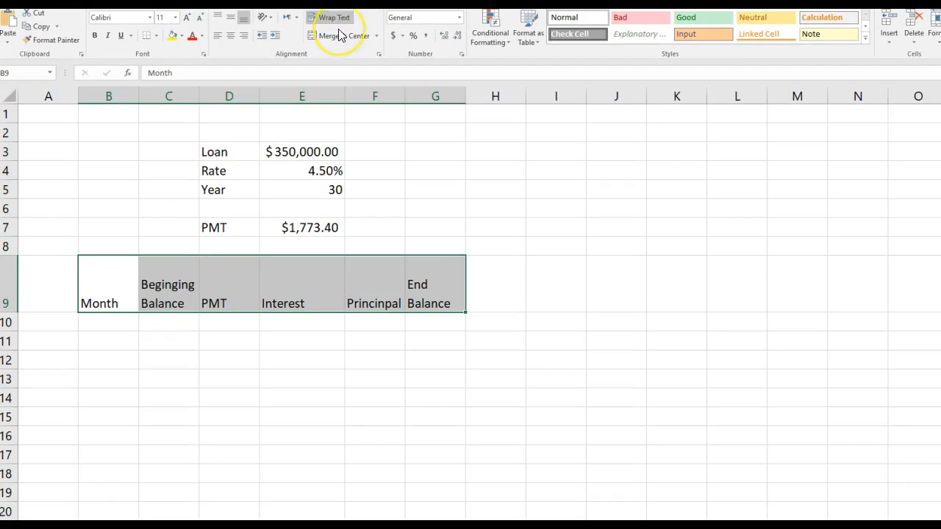
pyautogui.click(118, 324)
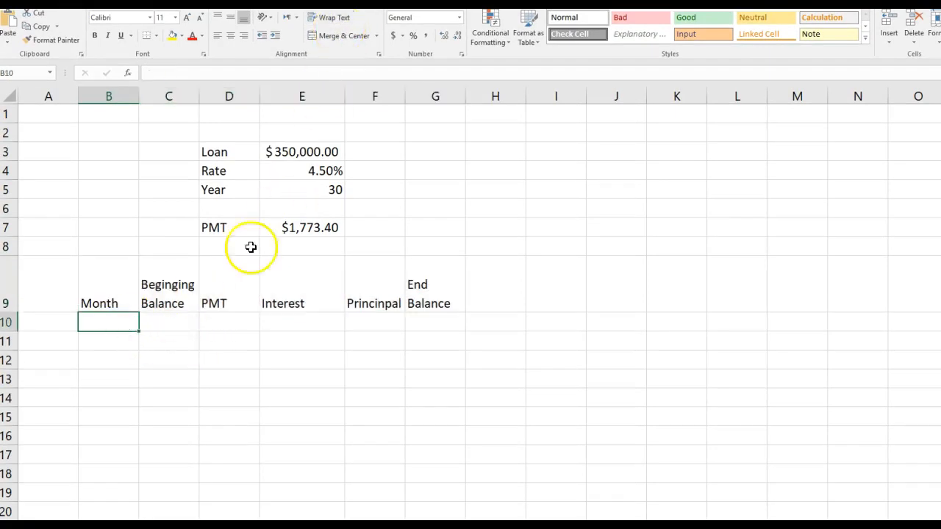
# Calculate the total number of monthly payments in cell G3 with the formula =30*12.
pyautogui.click(431, 149)
pyautogui.doubleClick(410, 148)
pyautogui.write('=30')
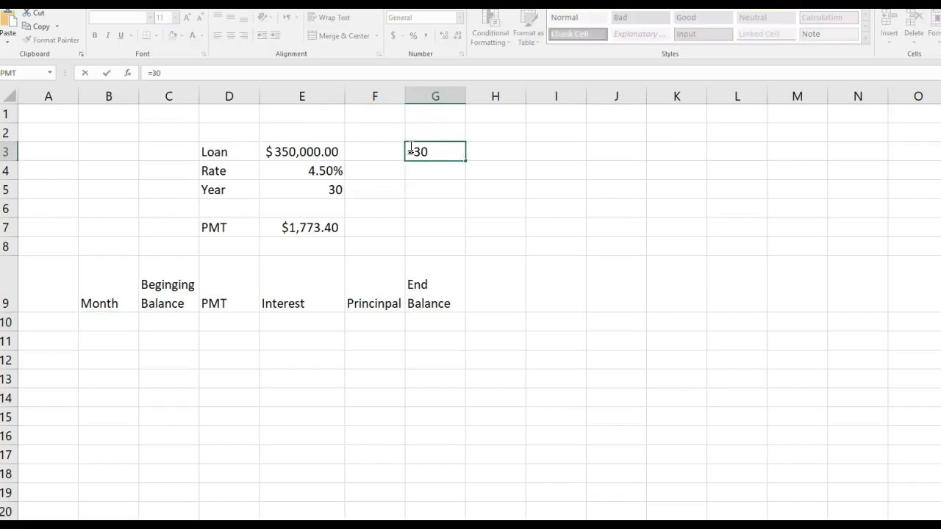
pyautogui.write('*13')
pyautogui.press('Return')
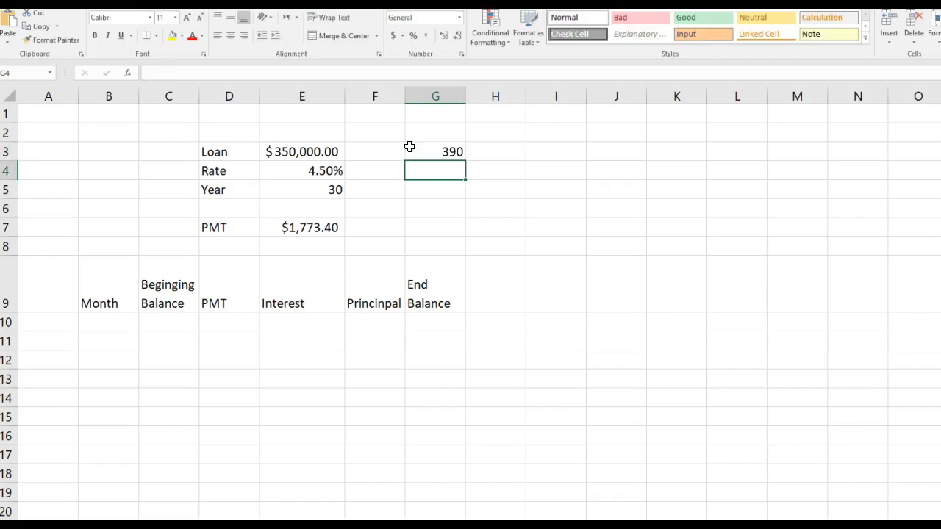
pyautogui.click(434, 150)
pyautogui.doubleClick(439, 151)
pyautogui.doubleClick(438, 151)
pyautogui.write('12')
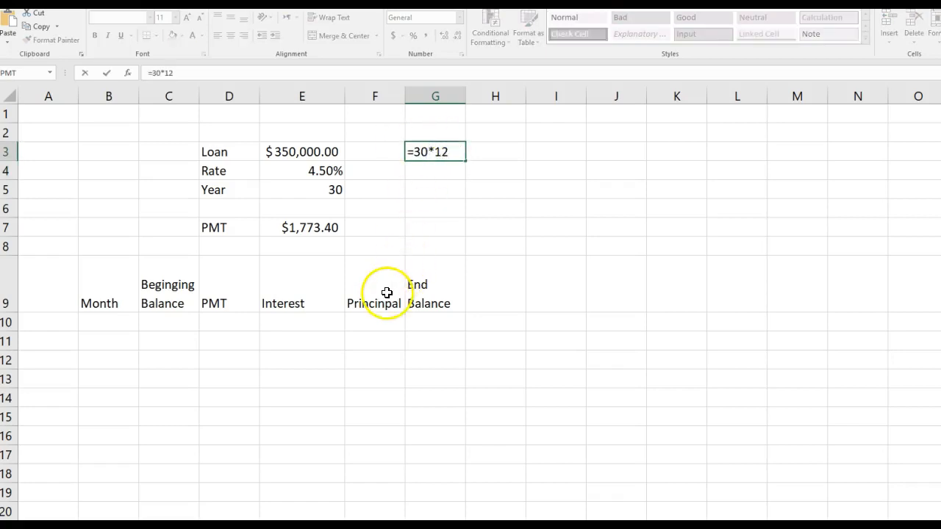
pyautogui.press('Return')
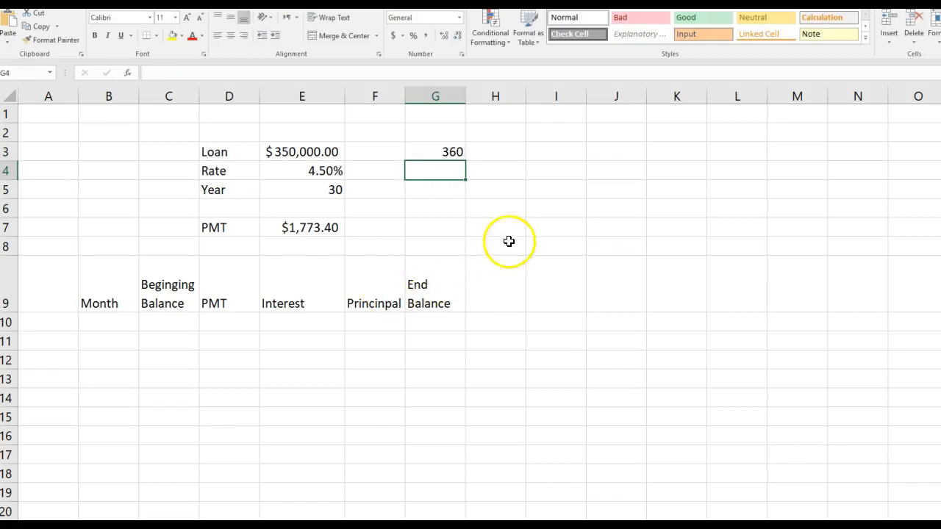
# Enter 1 in cell B10 as the first month of the schedule.
pyautogui.click(113, 323)
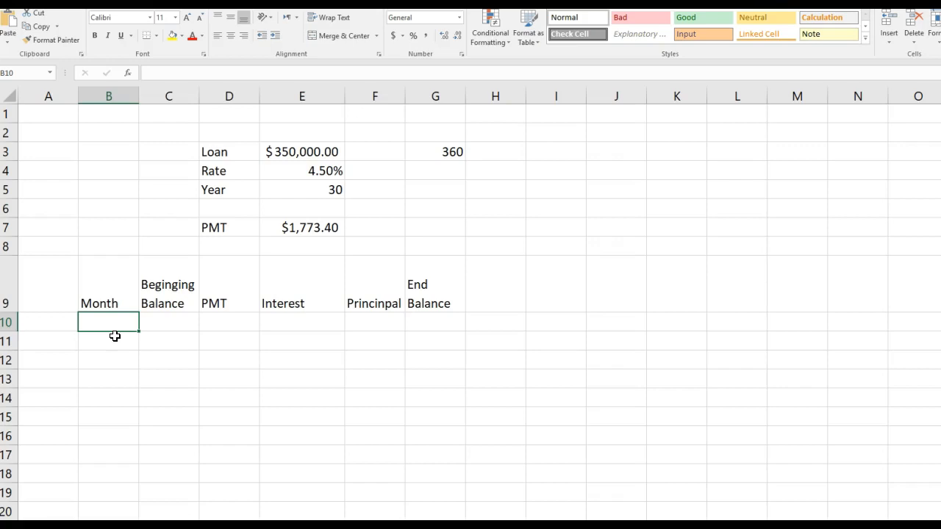
pyautogui.write('1')
pyautogui.click(121, 341)
pyautogui.click(121, 324)
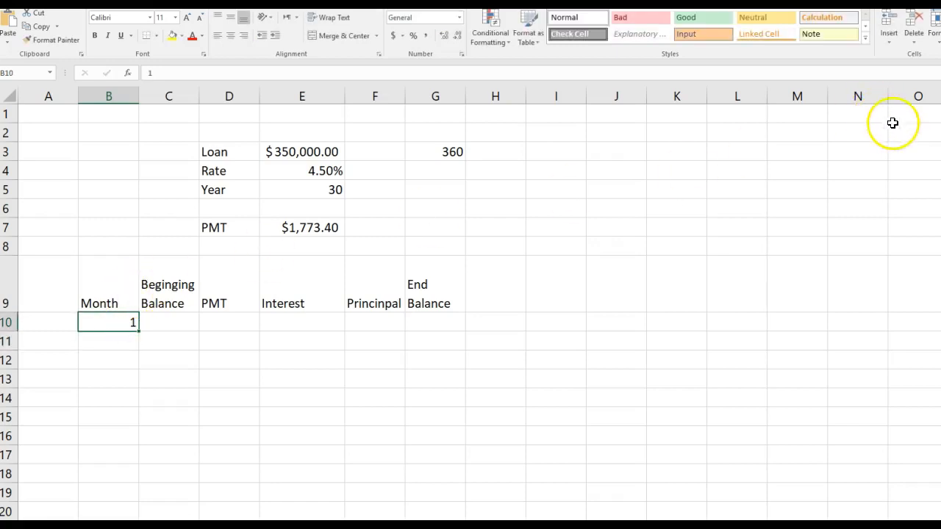
# Fill the month numbers down from B10 as a linear series in columns, with step value 1 and stop value 360.
pyautogui.rightClick(139, 332)
pyautogui.moveTo(139, 332)
pyautogui.mouseDown()
pyautogui.moveTo(140, 350)
pyautogui.moveTo(139, 332)
pyautogui.mouseUp()
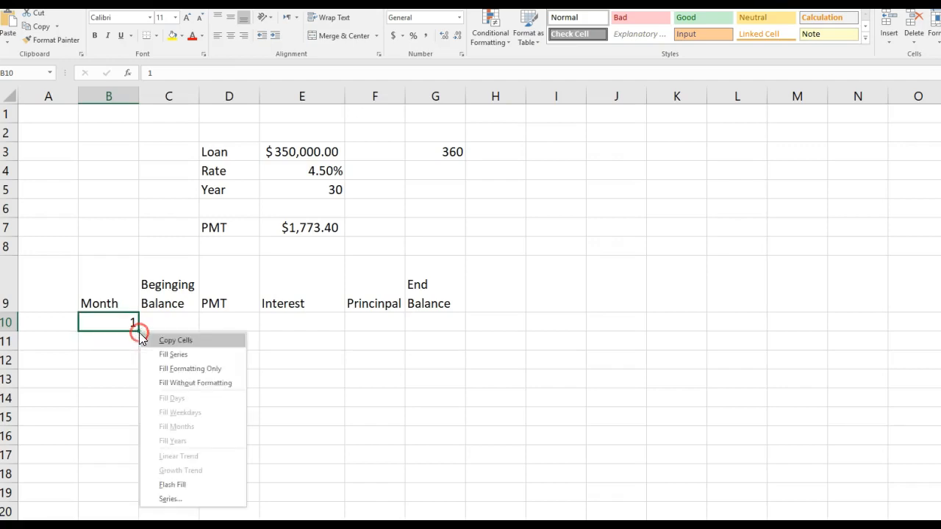
pyautogui.click(169, 500)
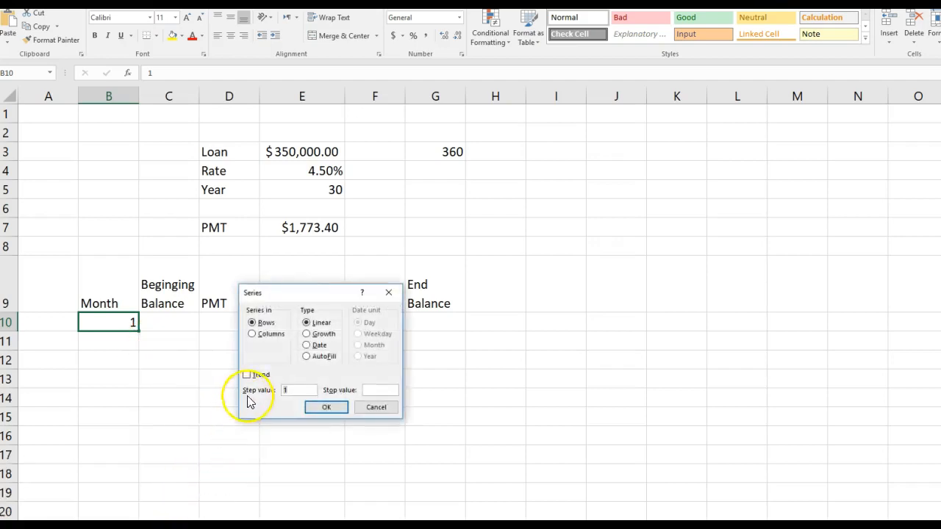
pyautogui.click(255, 338)
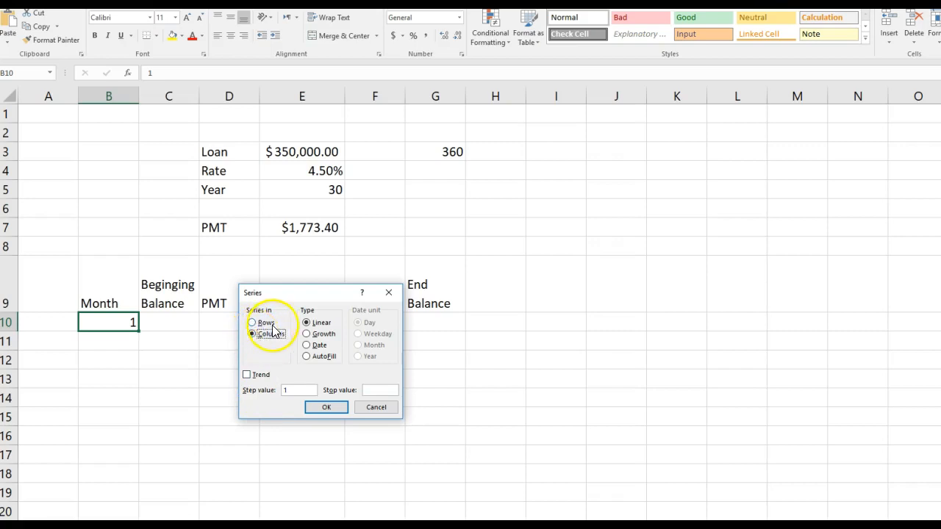
pyautogui.click(370, 390)
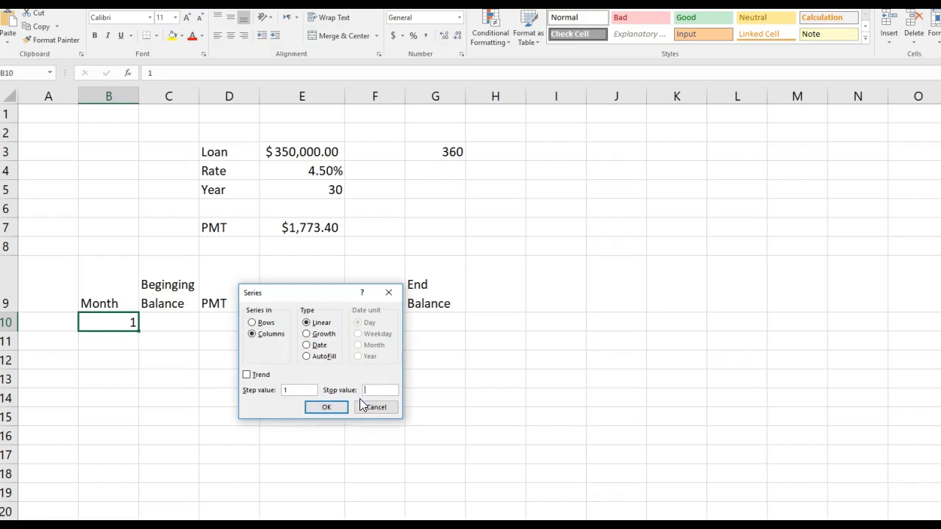
pyautogui.write('360')
pyautogui.click(335, 408)
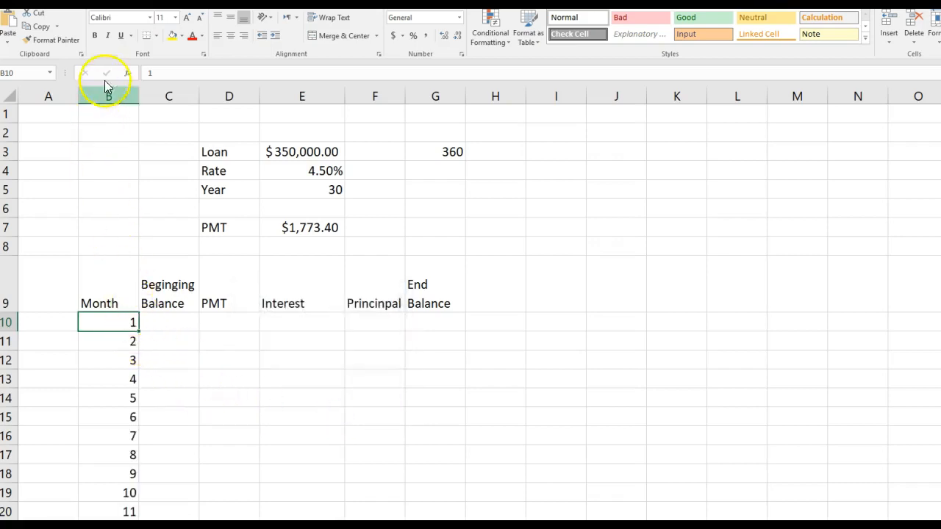
# Center the contents of the whole Month column B horizontally.
pyautogui.click(230, 37)
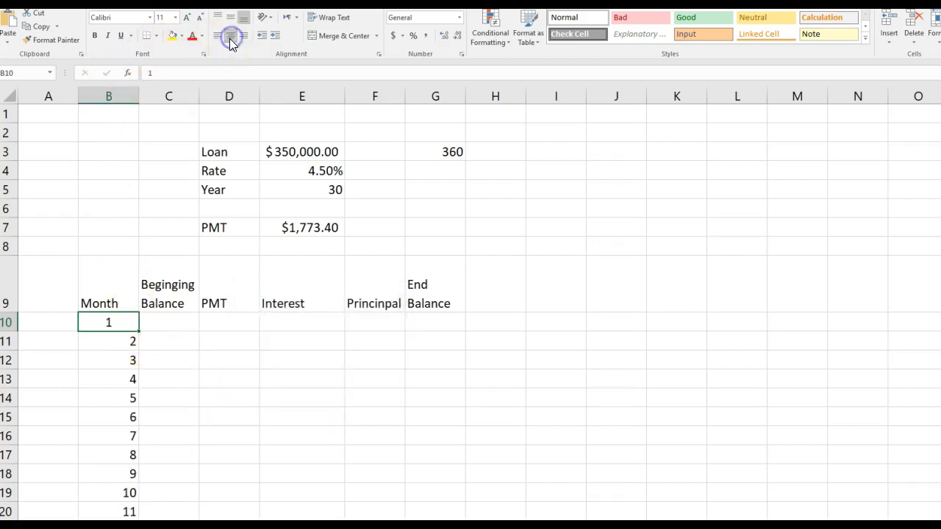
pyautogui.click(122, 92)
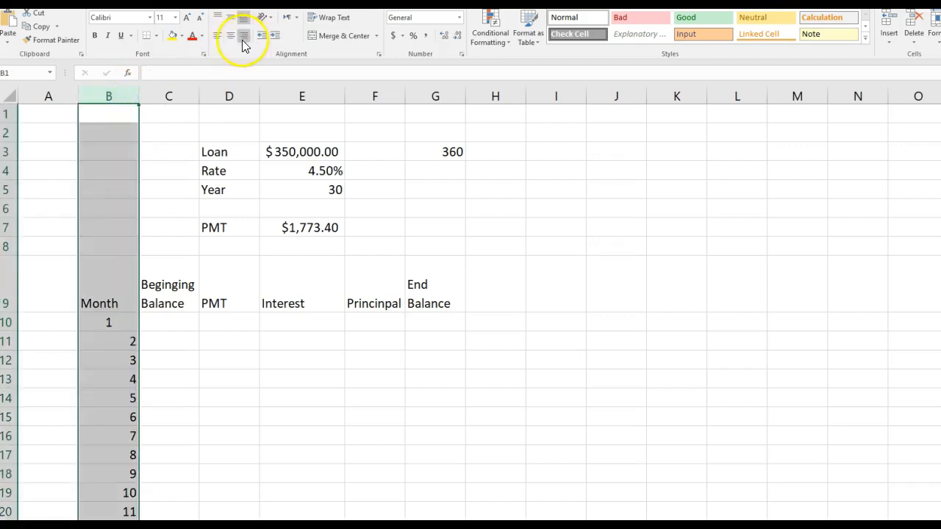
pyautogui.click(233, 36)
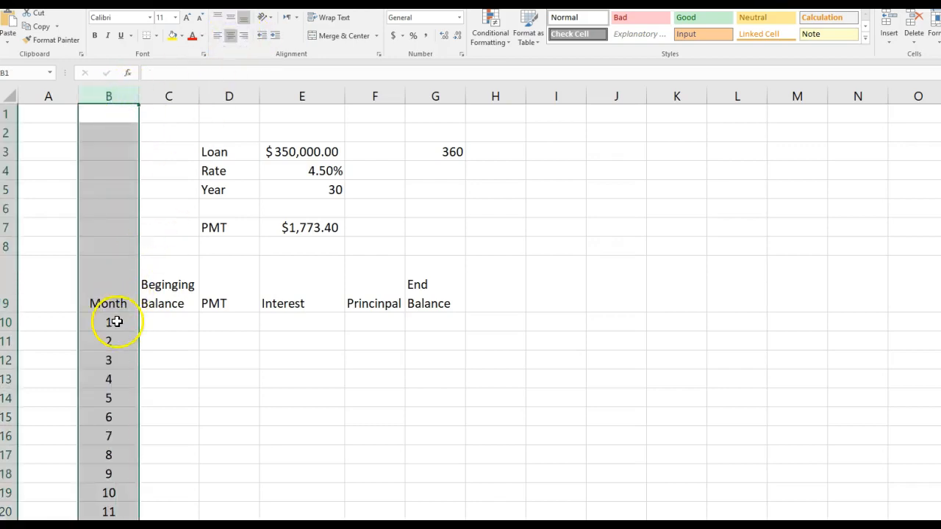
# Repeat the linear series fill down the column from B10, with step value 1 and stop value 360.
pyautogui.click(116, 321)
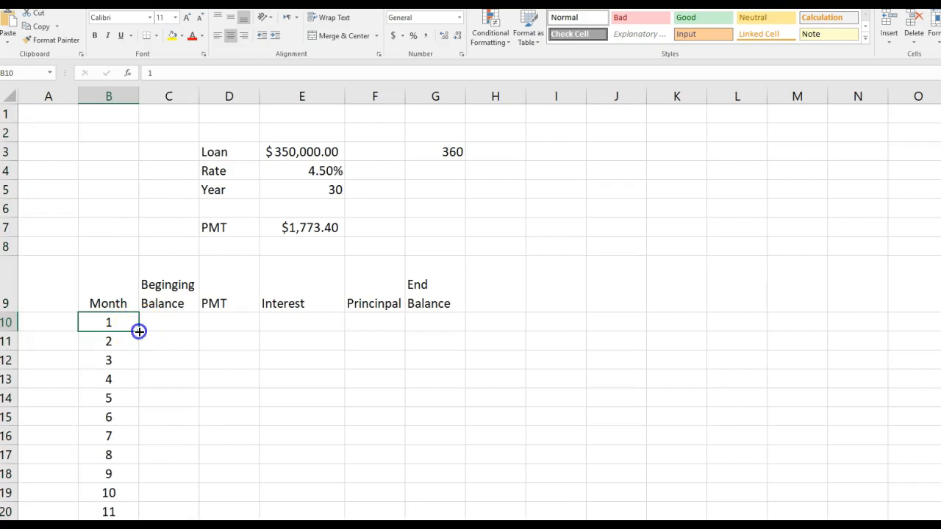
pyautogui.rightClick(139, 332)
pyautogui.moveTo(139, 332); pyautogui.dragTo(137, 350)
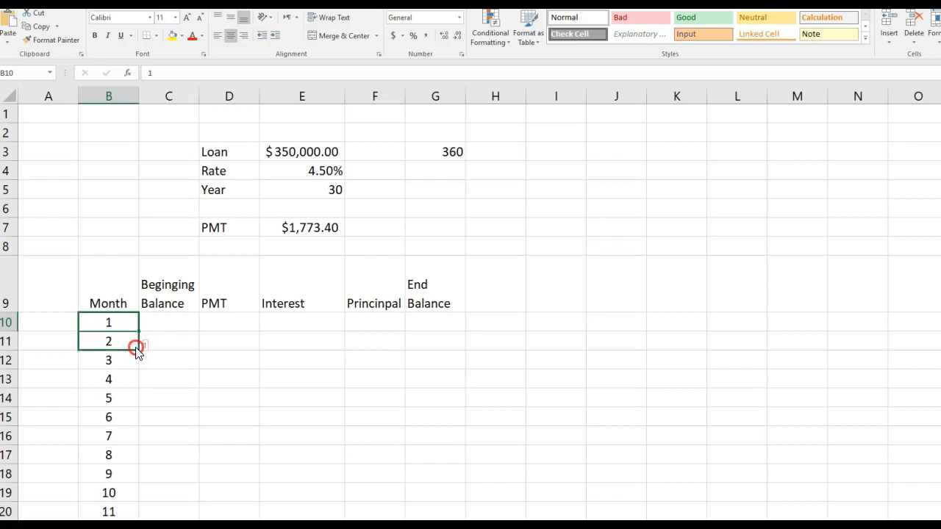
pyautogui.moveTo(137, 350); pyautogui.dragTo(140, 335)
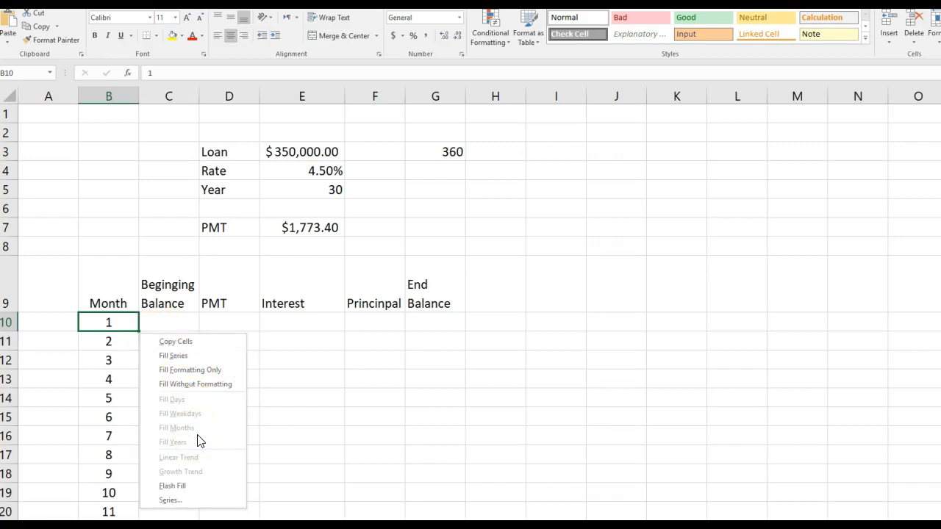
pyautogui.click(178, 503)
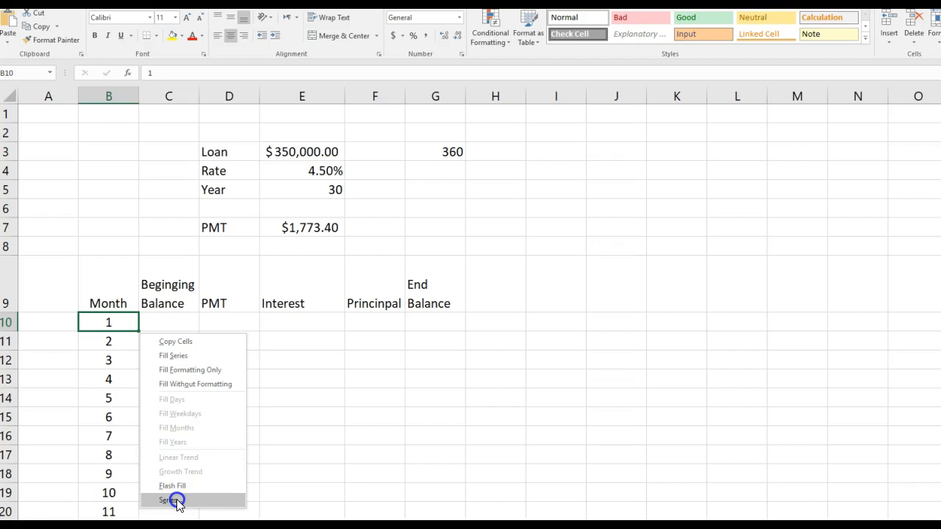
pyautogui.click(176, 501)
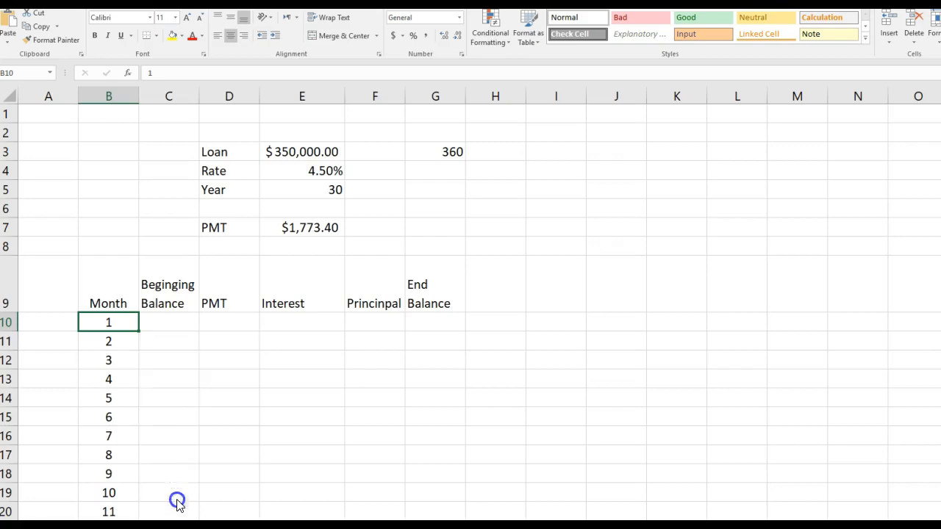
pyautogui.click(252, 335)
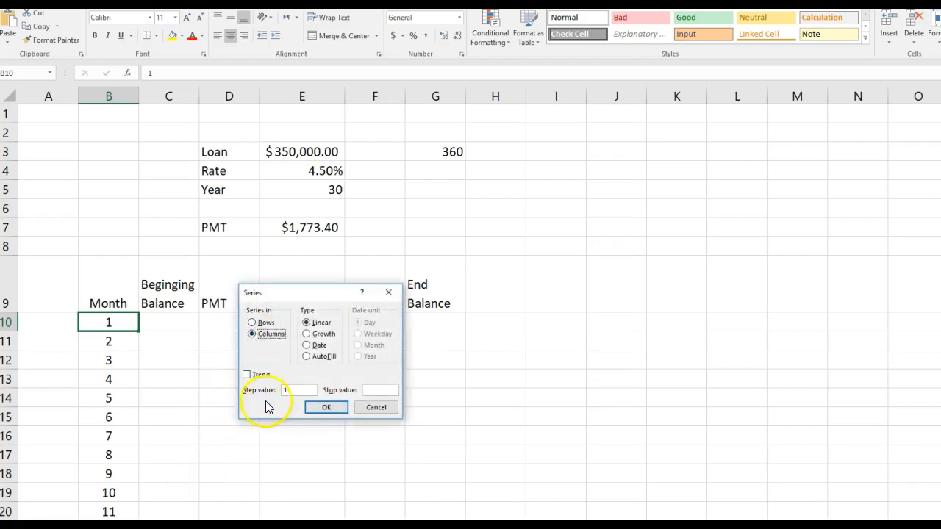
pyautogui.click(375, 390)
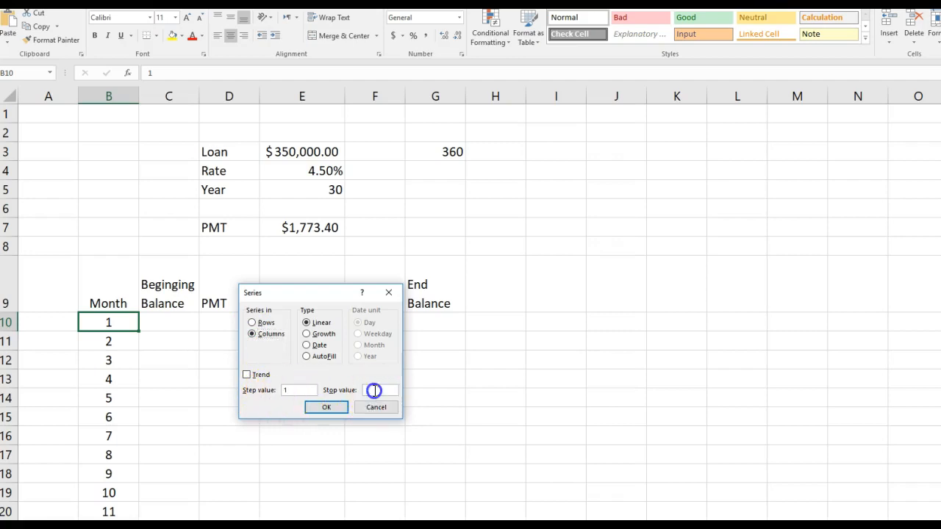
pyautogui.write('360')
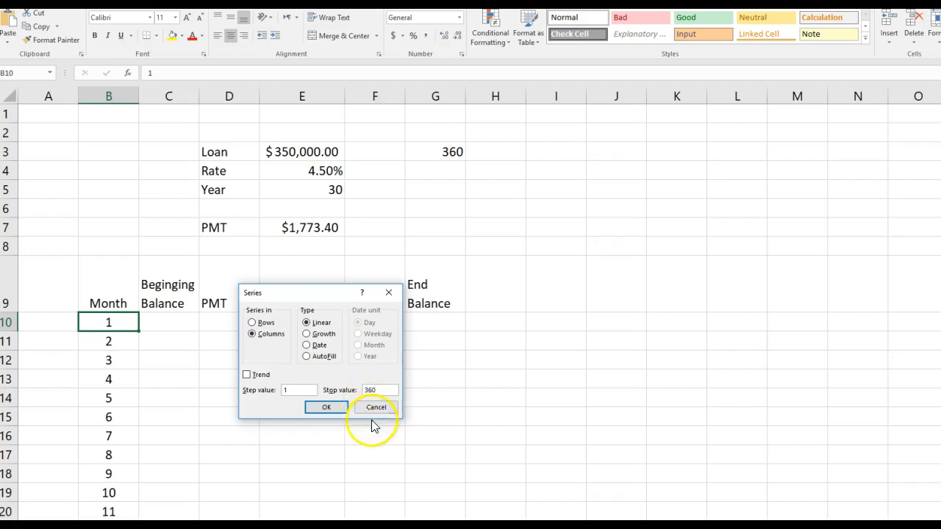
pyautogui.click(330, 409)
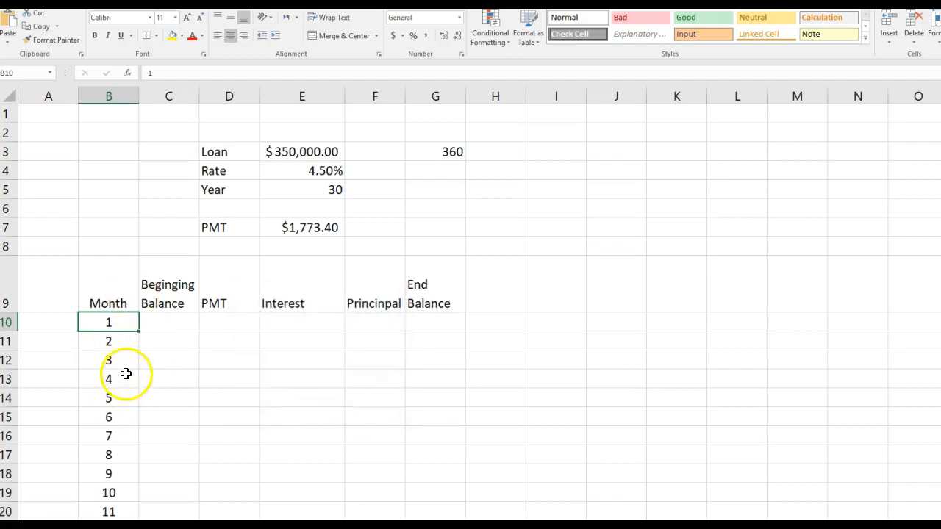
# Check the first and last entries of the month series in column B.
pyautogui.click(120, 324)
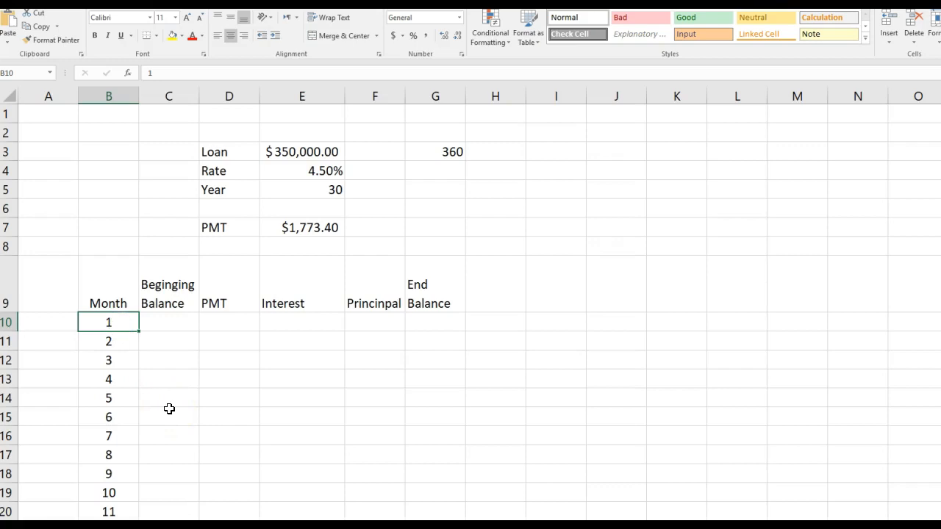
pyautogui.hotkey('ctrl', 'Down')
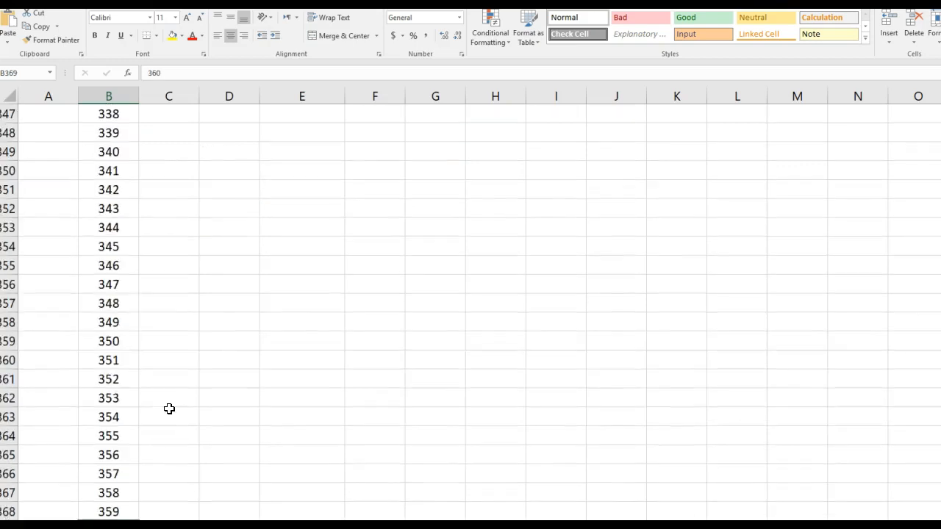
pyautogui.scroll(-3, 166, 401)
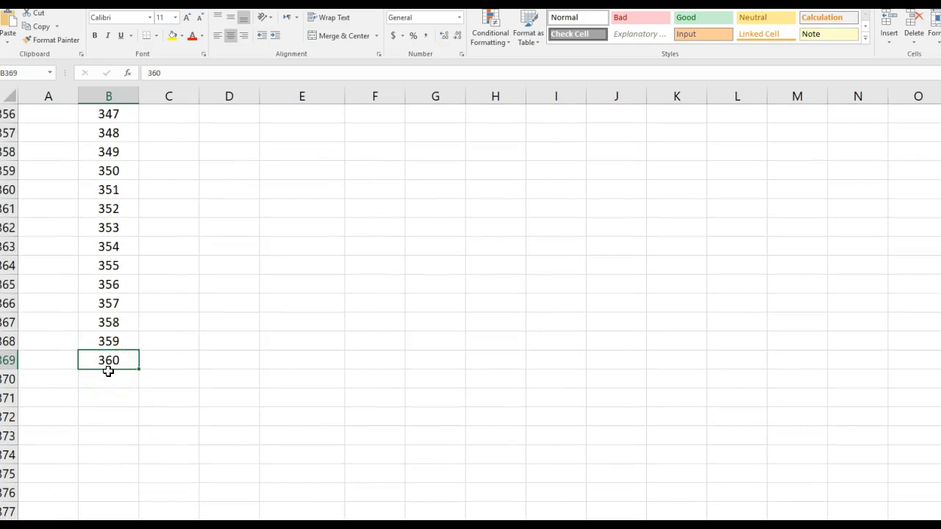
pyautogui.scroll(19, 108, 371)
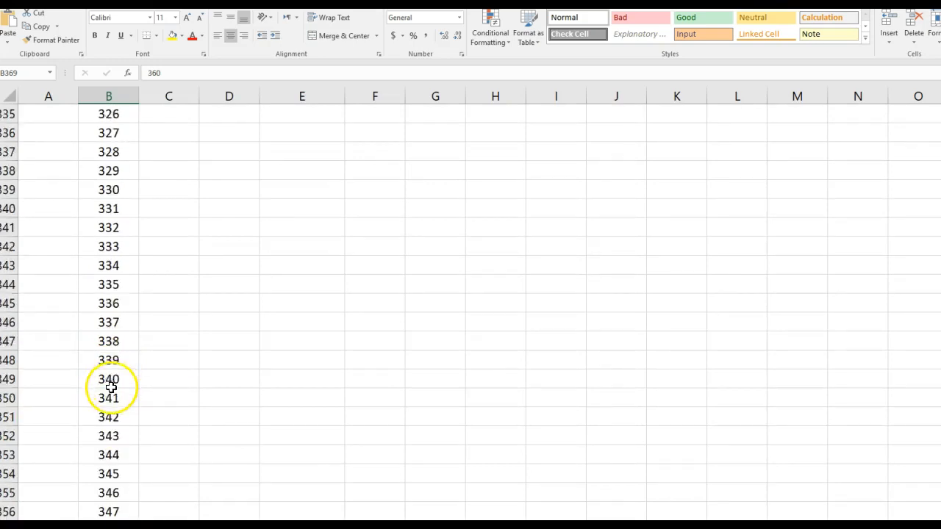
pyautogui.scroll(6, 110, 399)
pyautogui.scroll(-15, 108, 399)
pyautogui.scroll(-11, 108, 399)
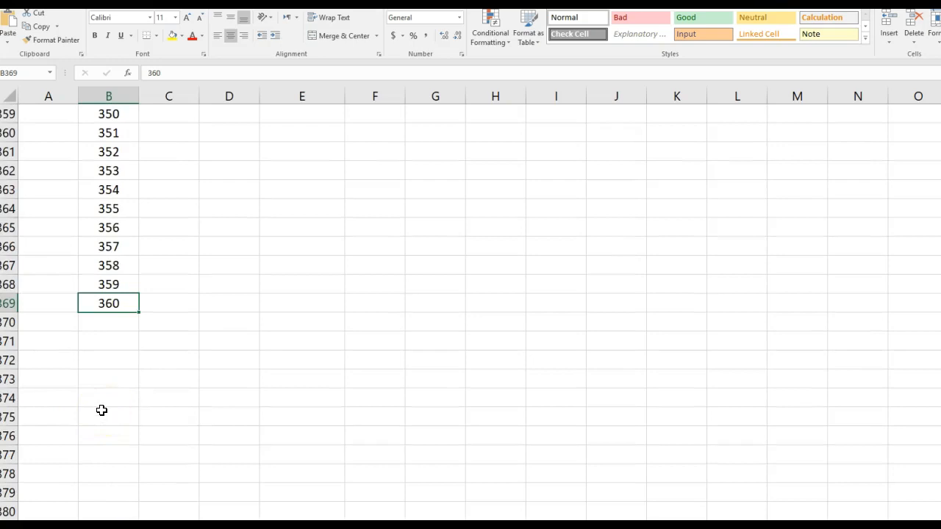
pyautogui.hotkey('ctrl', 'Up')
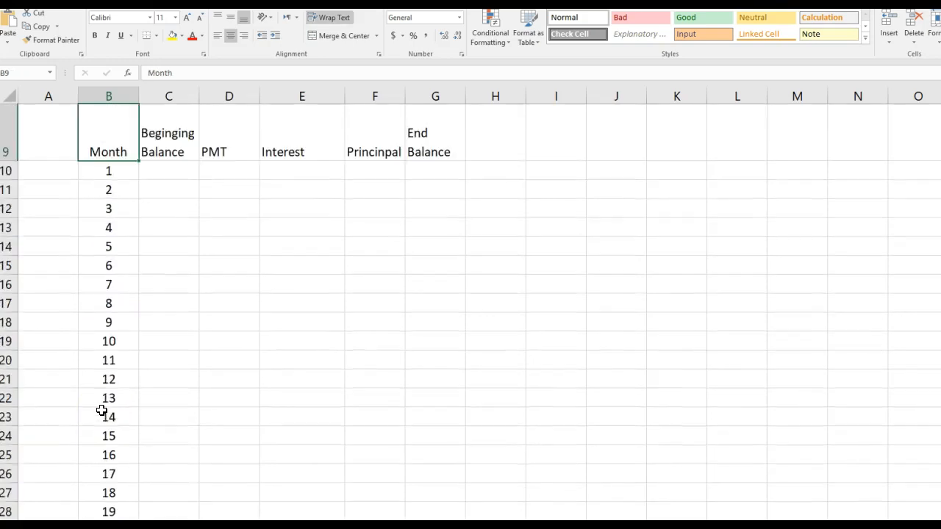
pyautogui.click(112, 170)
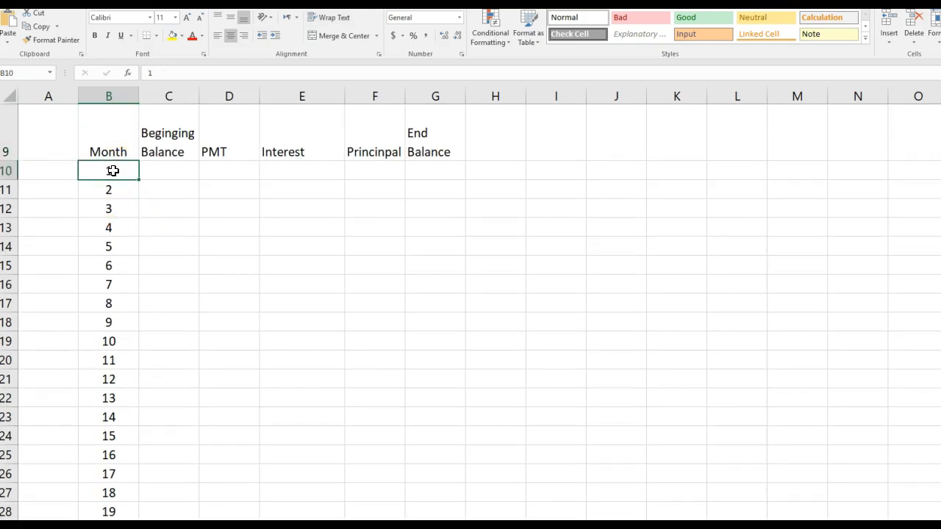
pyautogui.hotkey('ctrl', 'Down')
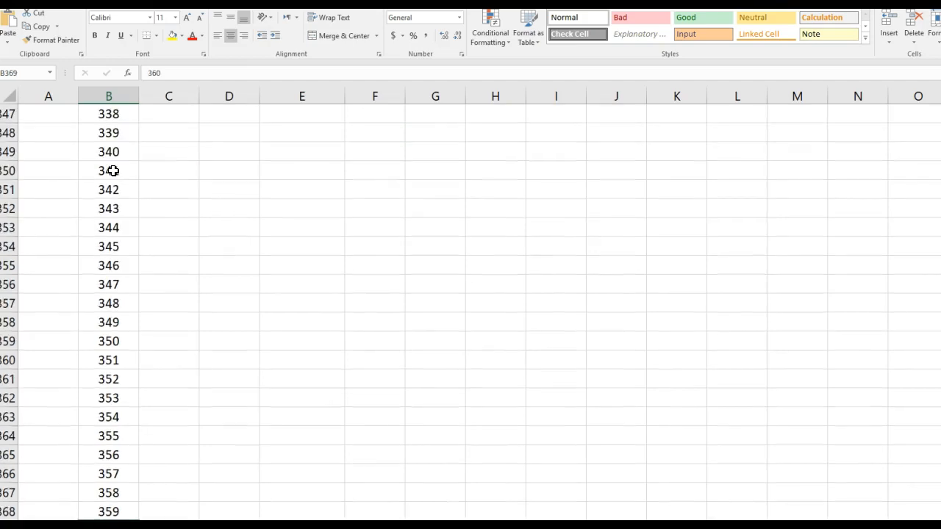
pyautogui.scroll(-3, 157, 313)
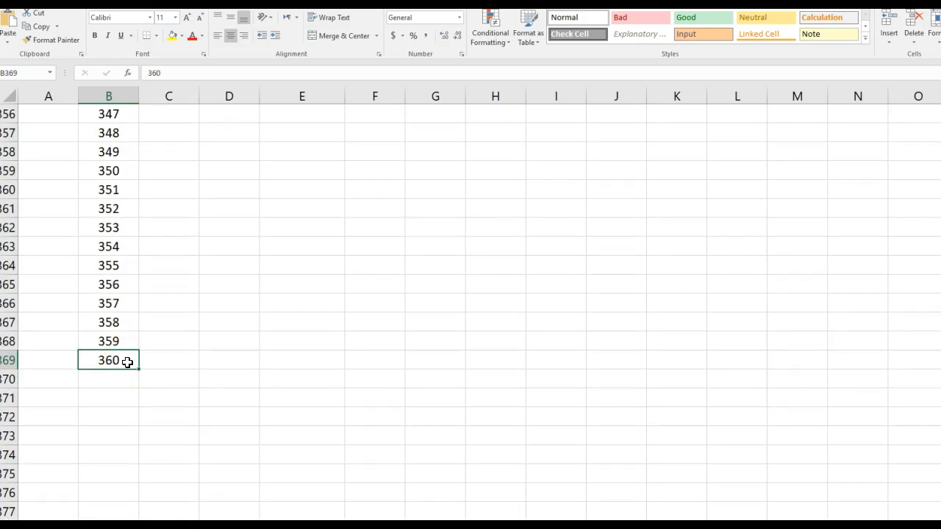
pyautogui.hotkey('ctrl', 'Up')
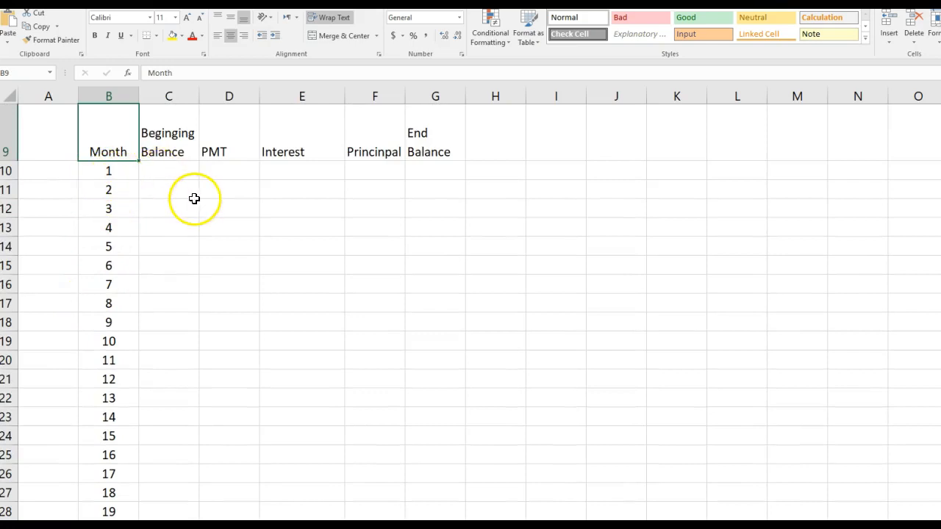
# Set the first month's beginning balance in cell C10 to the loan amount with the formula =E3.
pyautogui.scroll(2, 194, 200)
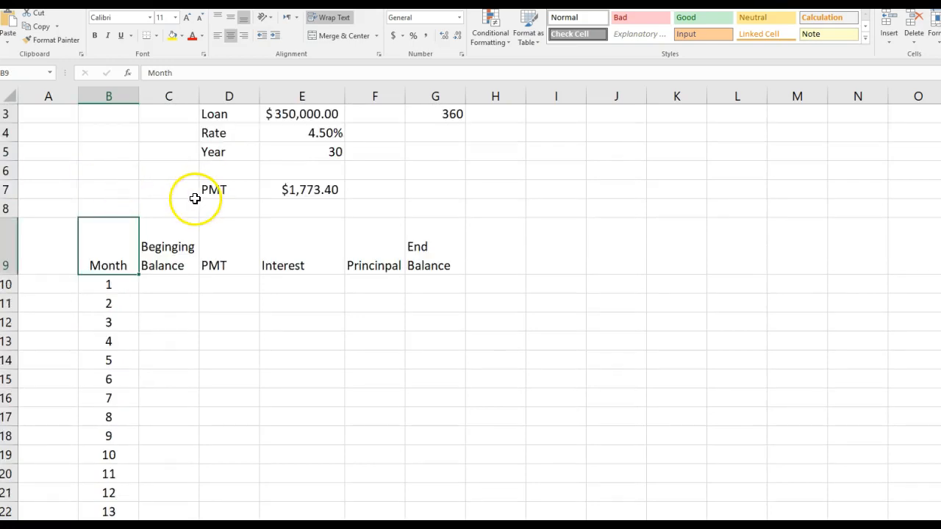
pyautogui.doubleClick(178, 283)
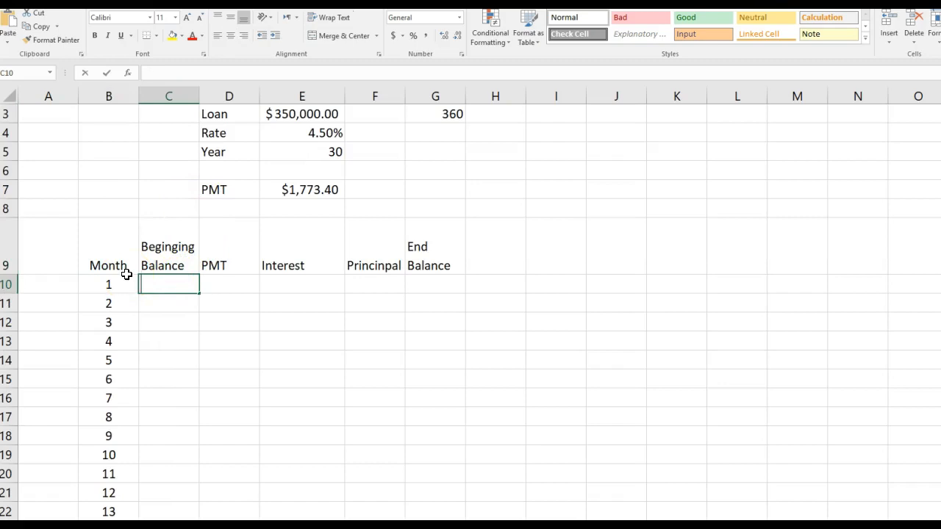
pyautogui.write('=')
pyautogui.click(294, 118)
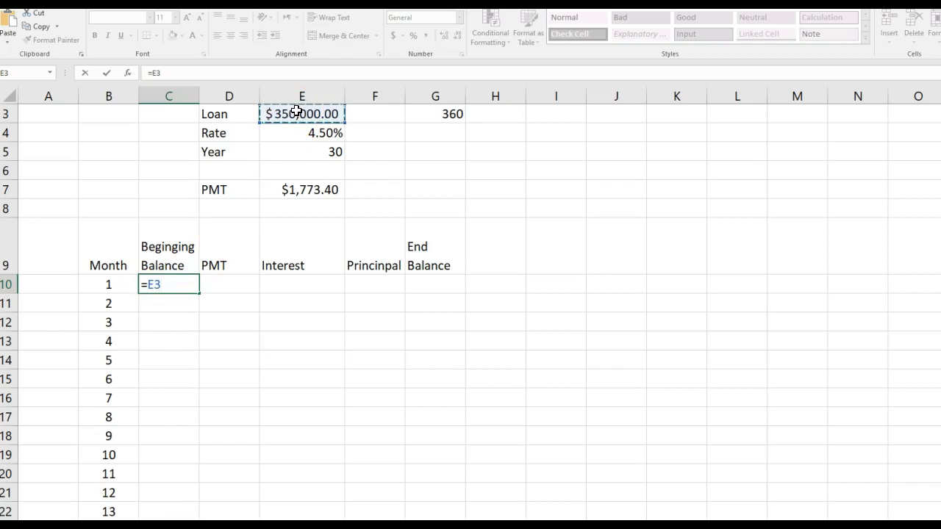
pyautogui.press('Tab')
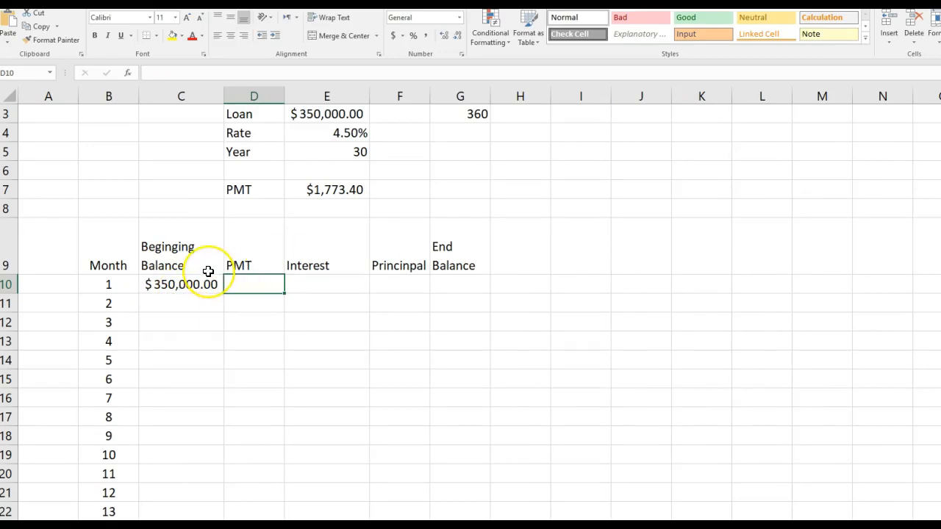
# Link the first month's PMT cell D10 to the calculated payment with the absolute reference =$E$7.
pyautogui.write('=')
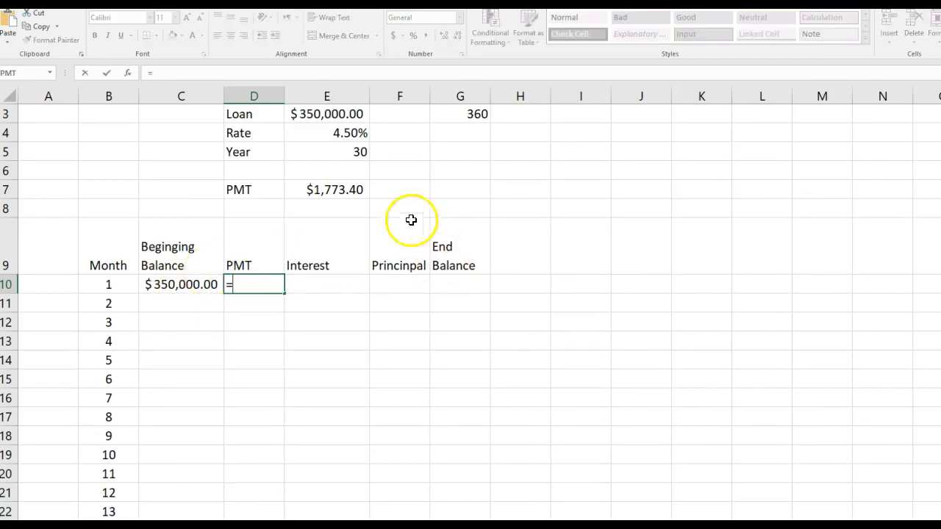
pyautogui.click(327, 193)
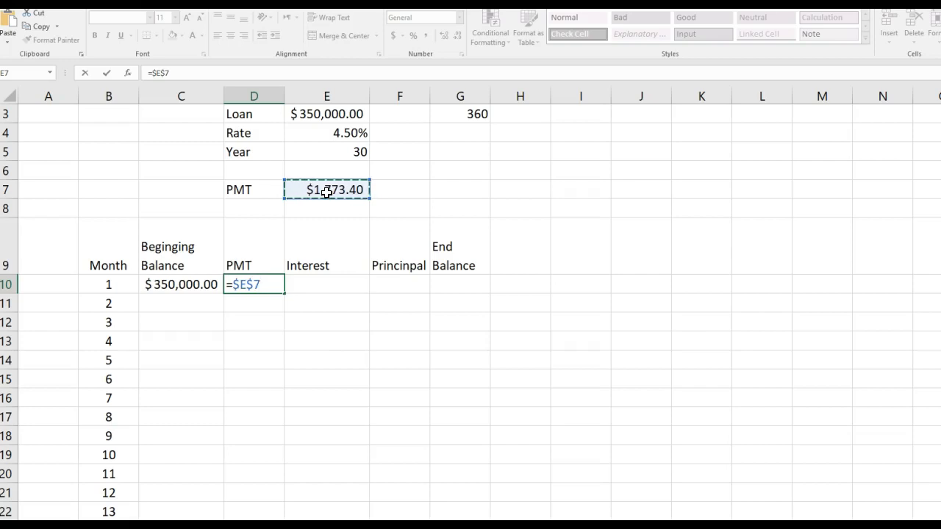
pyautogui.press('Tab')
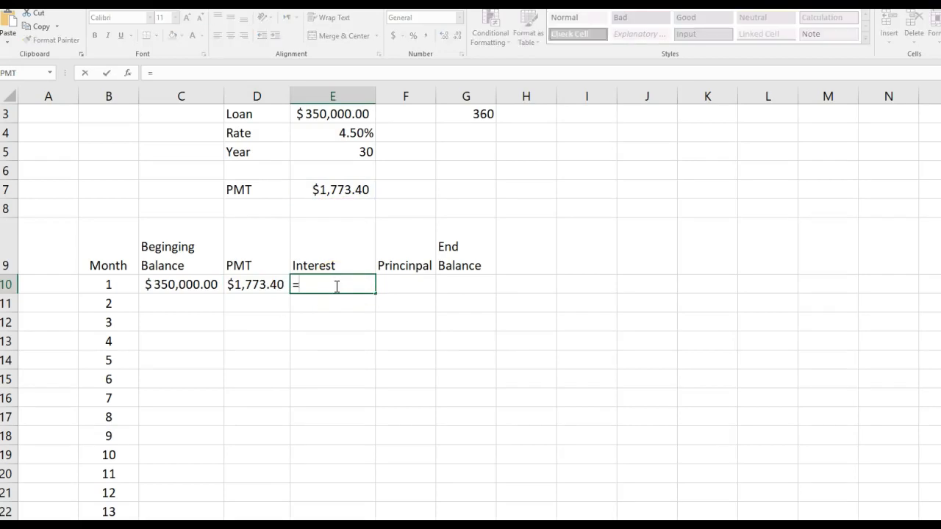
# Calculate the first month's interest in cell E10 with the formula =C10*($E$4/12).
pyautogui.click(189, 285)
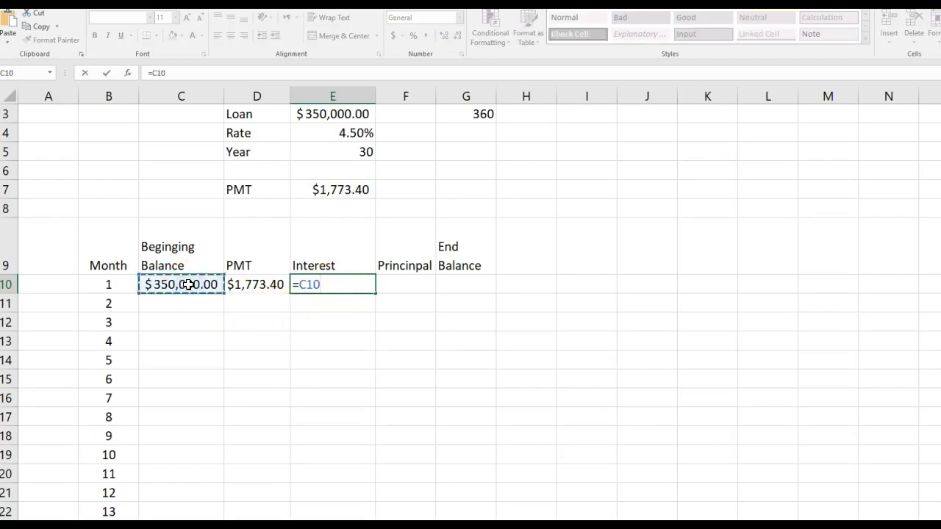
pyautogui.write('*')
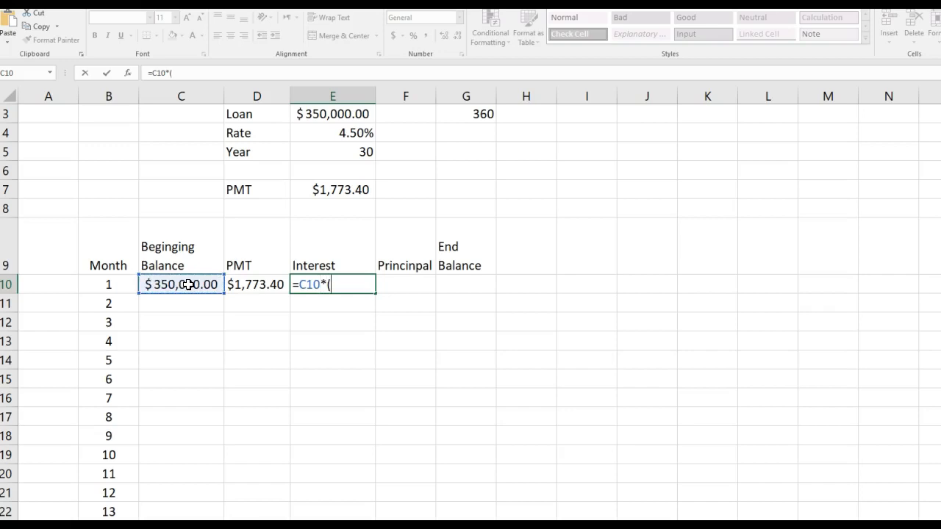
pyautogui.click(312, 133)
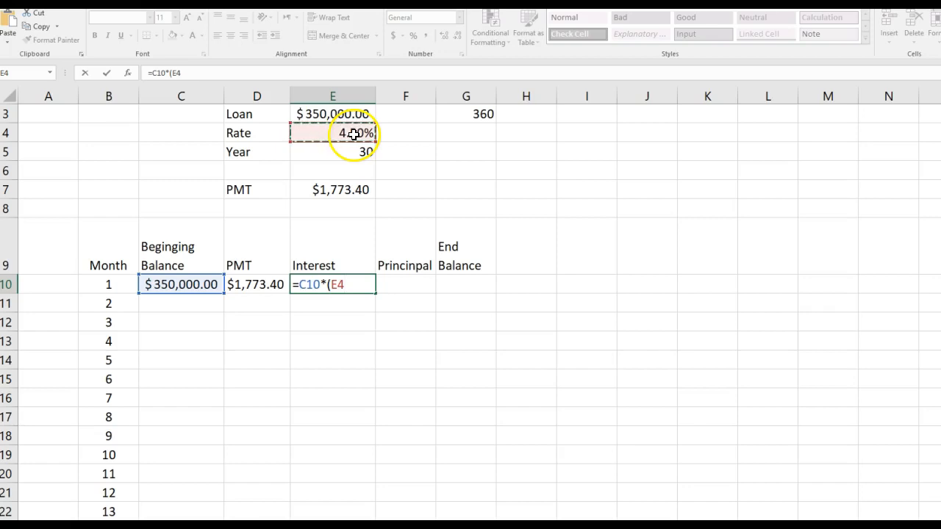
pyautogui.press('F4')
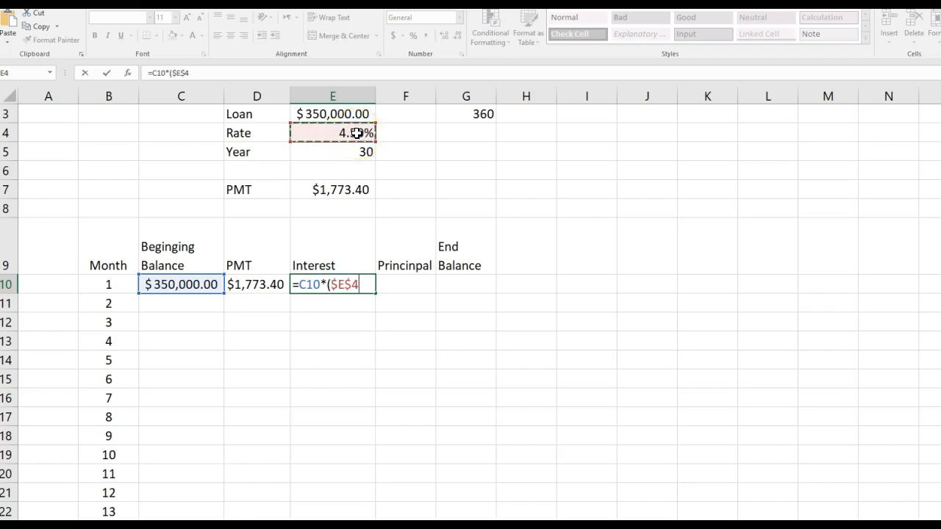
pyautogui.write('/12')
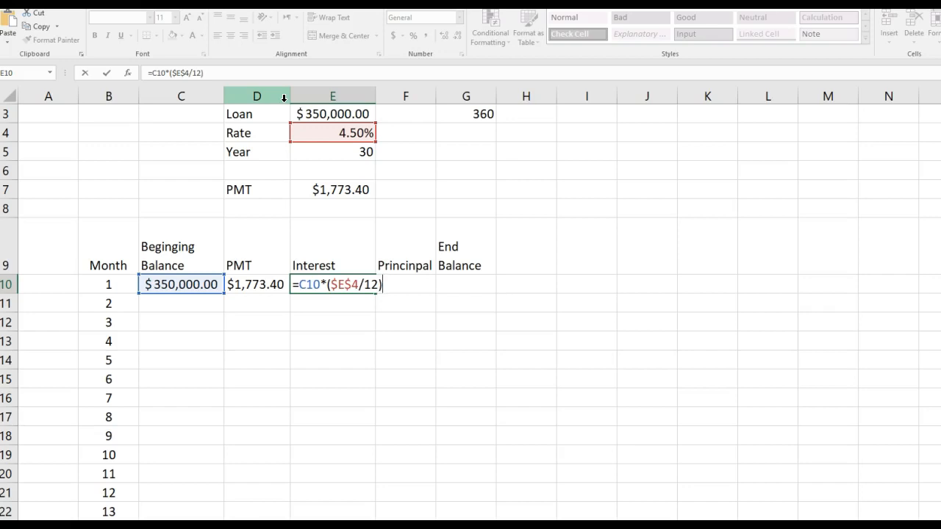
pyautogui.press('Return')
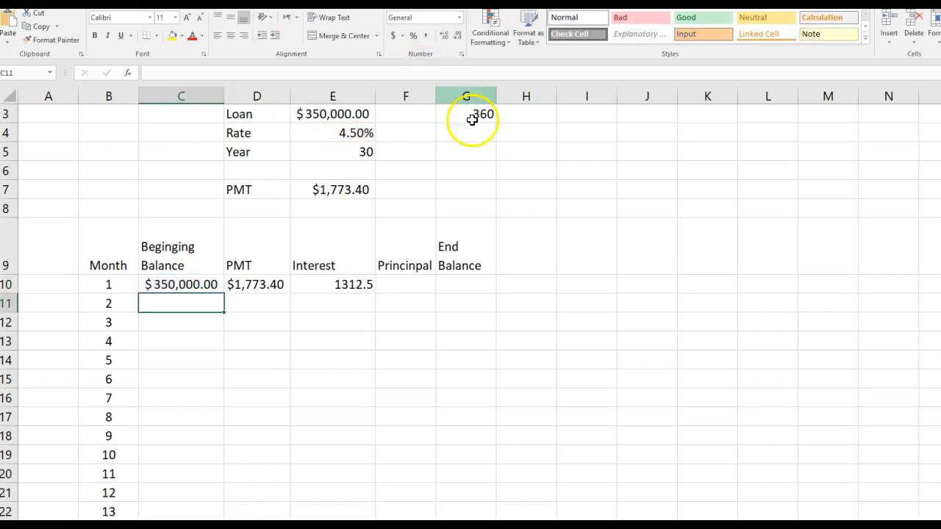
pyautogui.click(343, 287)
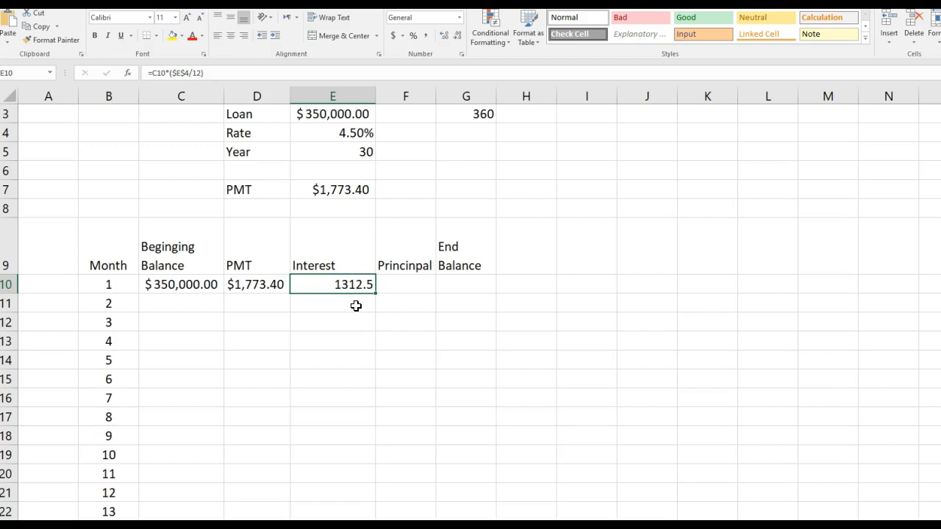
pyautogui.click(369, 293)
# Calculate the first month's principal in cell F10 as payment minus interest with the formula =D10-E10.
pyautogui.click(398, 283)
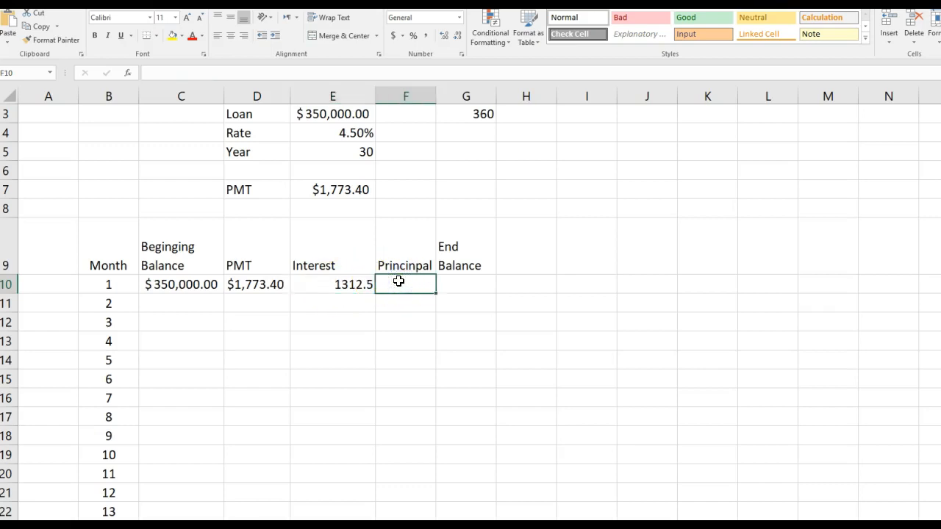
pyautogui.write('=')
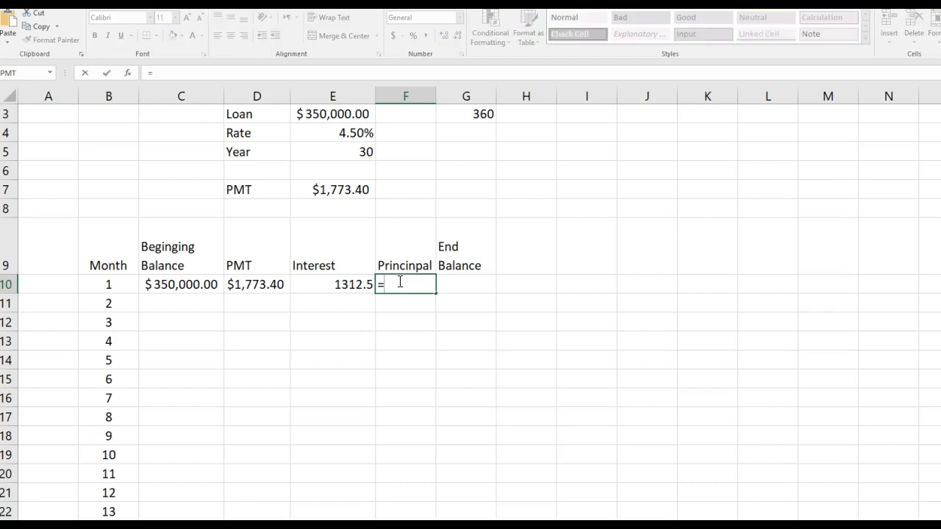
pyautogui.click(263, 286)
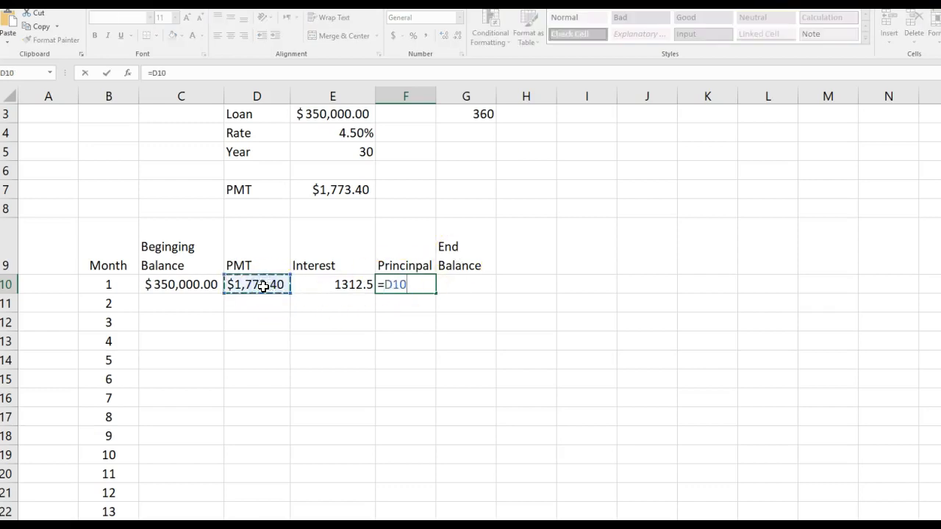
pyautogui.write('-')
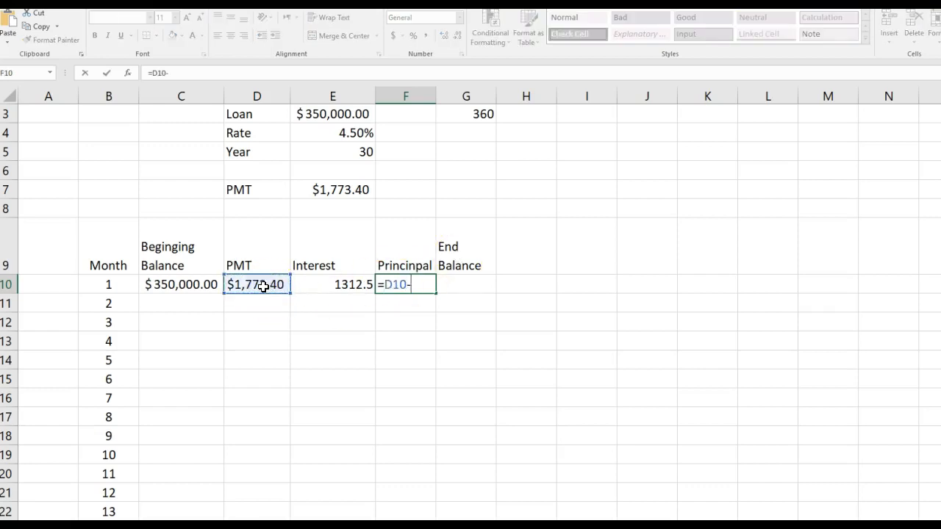
pyautogui.click(345, 286)
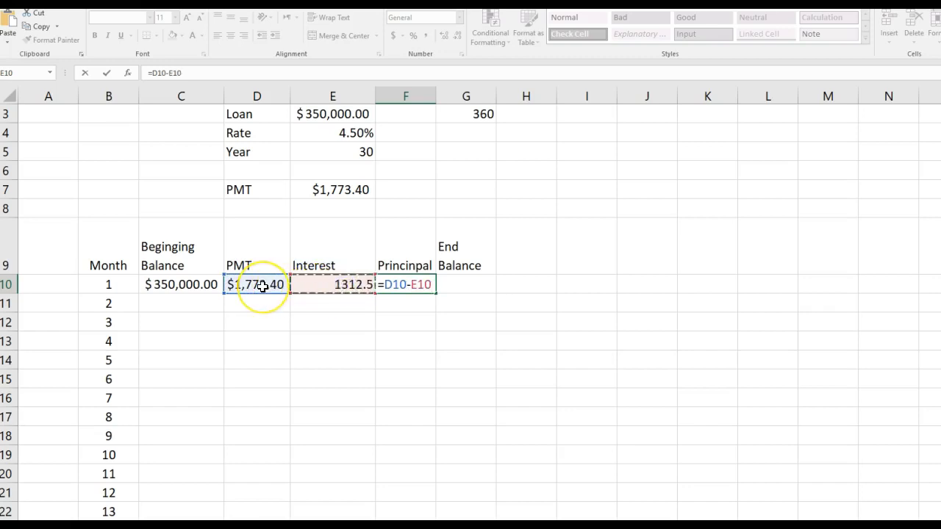
pyautogui.press('Return')
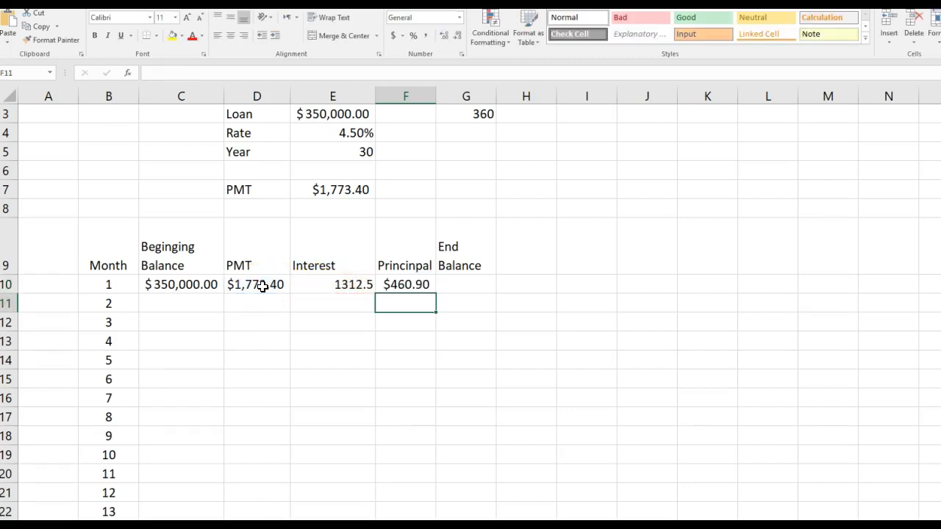
pyautogui.click(392, 290)
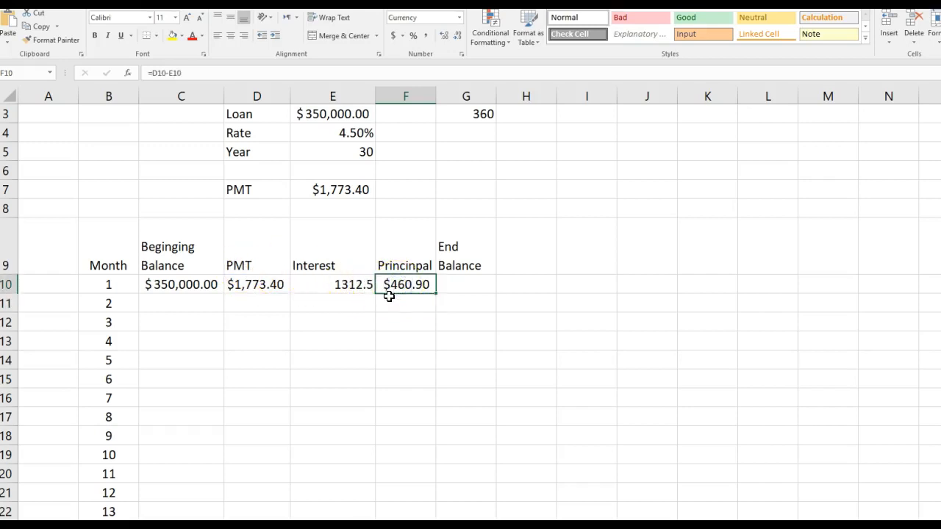
pyautogui.click(347, 285)
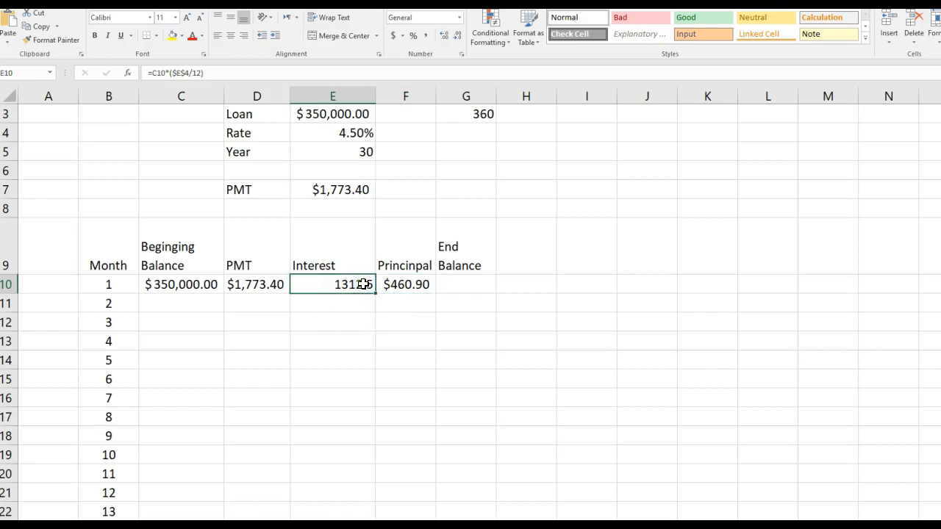
# Calculate the first month's end balance in cell G10 with =C10-F10 and apply the Accounting number format to the interest in E10.
pyautogui.click(447, 286)
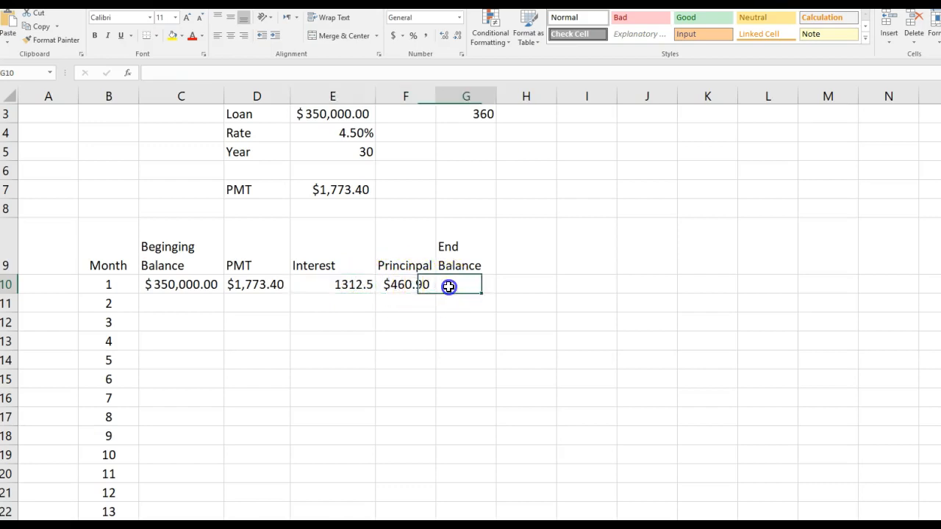
pyautogui.write('=')
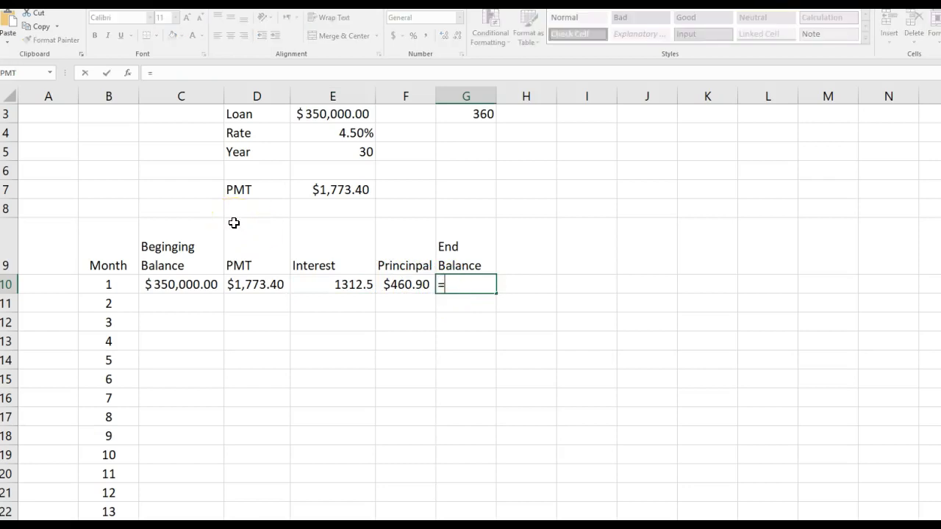
pyautogui.click(169, 286)
pyautogui.write('-')
pyautogui.click(419, 286)
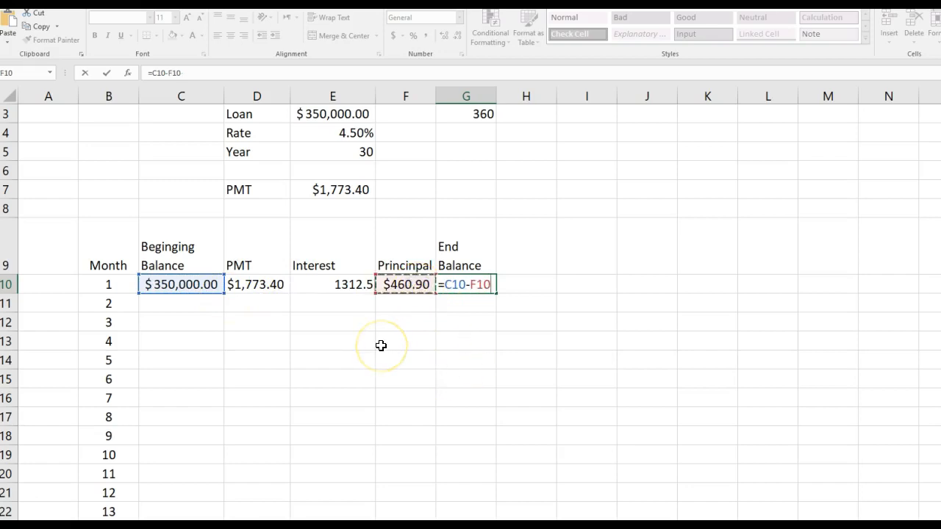
pyautogui.press('Return')
pyautogui.click(341, 283)
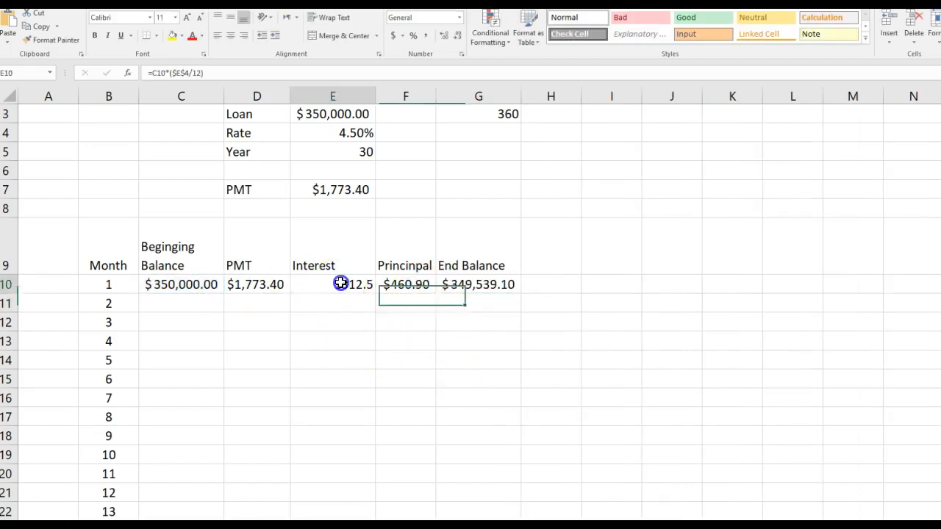
pyautogui.click(393, 35)
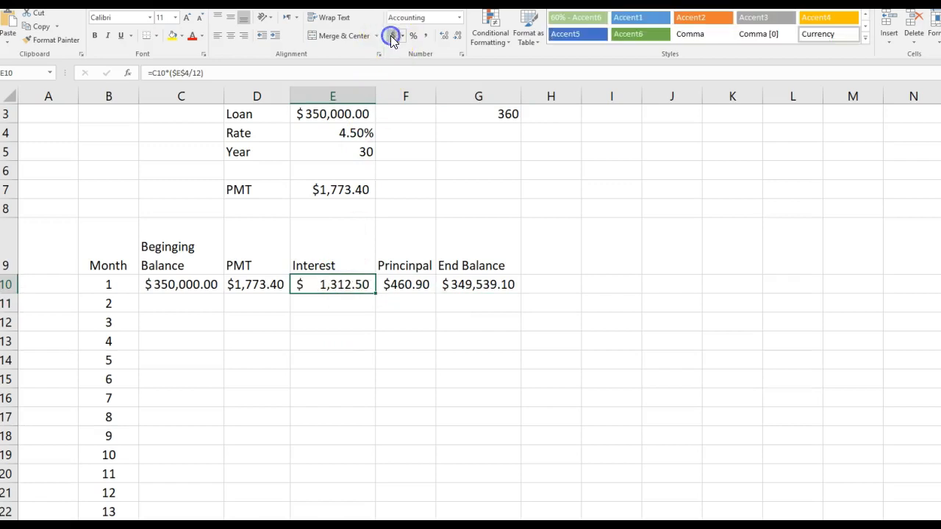
# Set the second month's beginning balance in cell C11 to the previous end balance with the formula =G10.
pyautogui.click(188, 305)
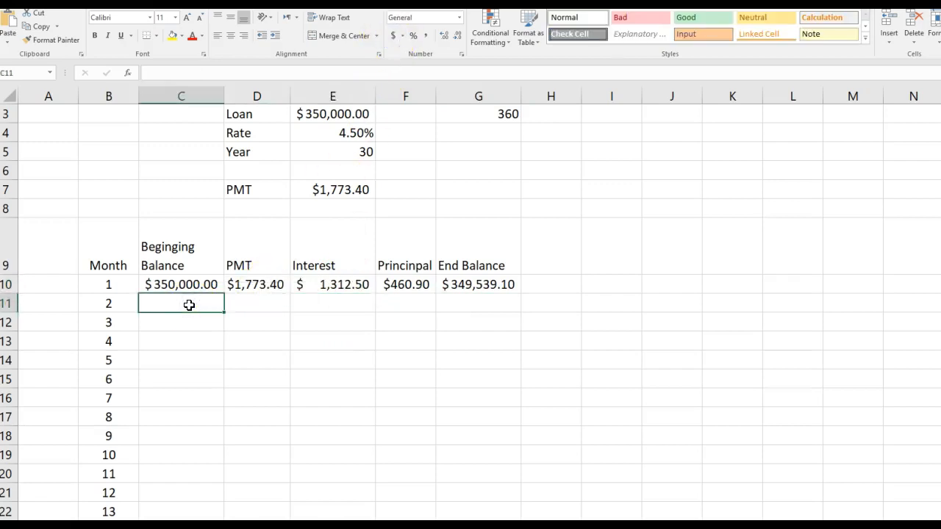
pyautogui.write('=')
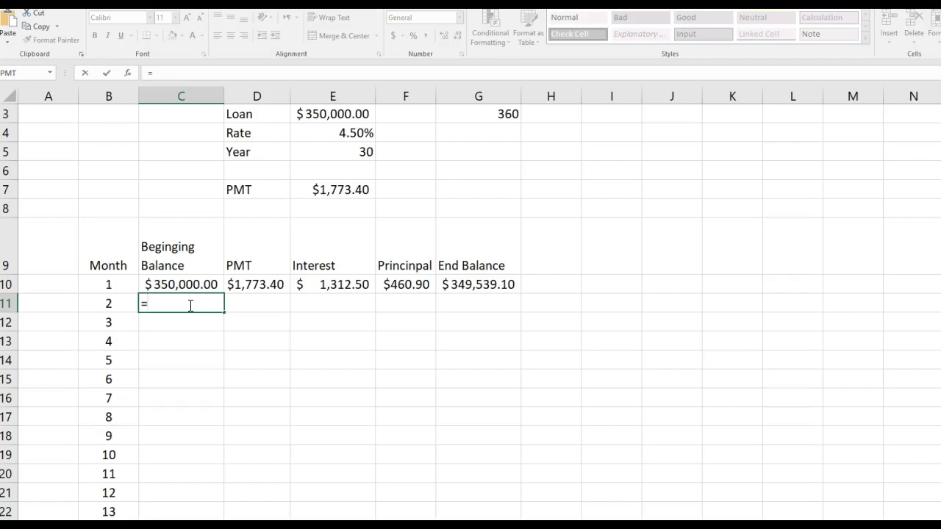
pyautogui.click(465, 288)
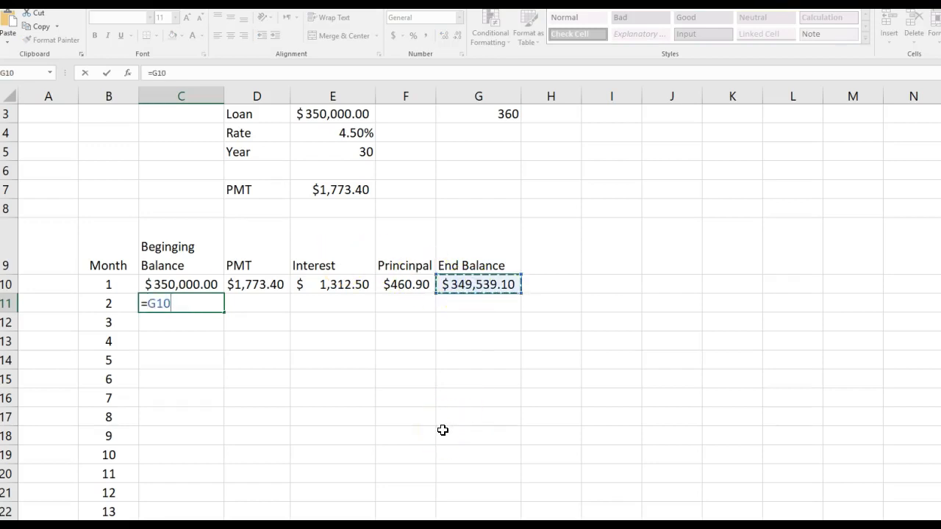
pyautogui.press('Tab')
# Copy the first month's PMT, interest, principal and end balance formulas from D10:G10 down to row 11.
pyautogui.click(277, 290)
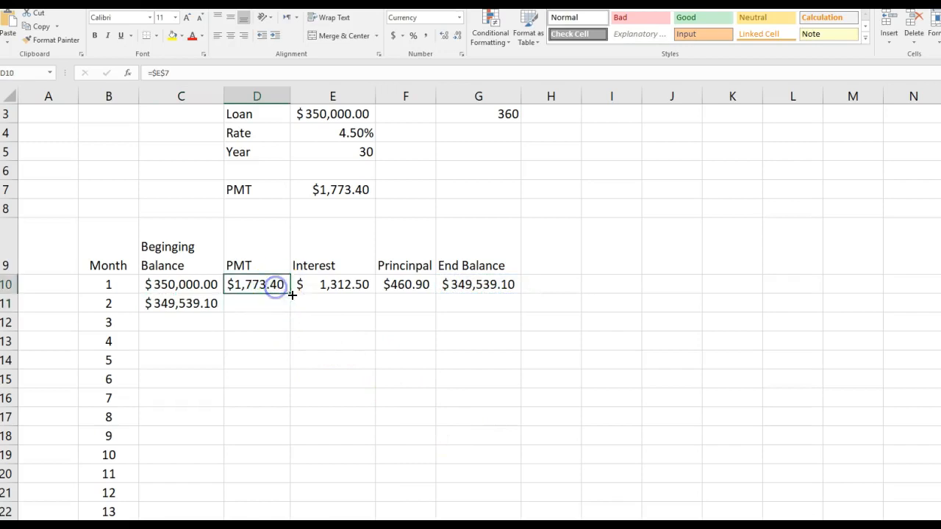
pyautogui.moveTo(292, 294); pyautogui.dragTo(289, 316)
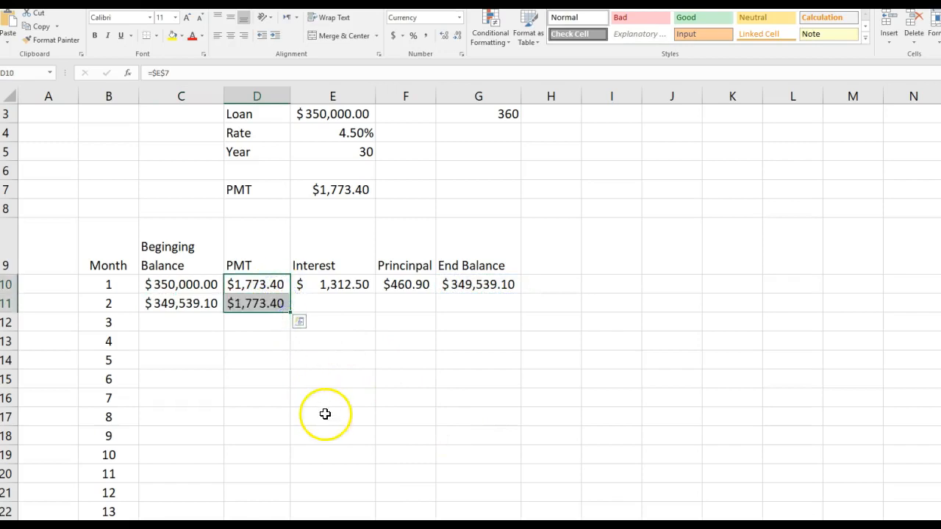
pyautogui.click(344, 287)
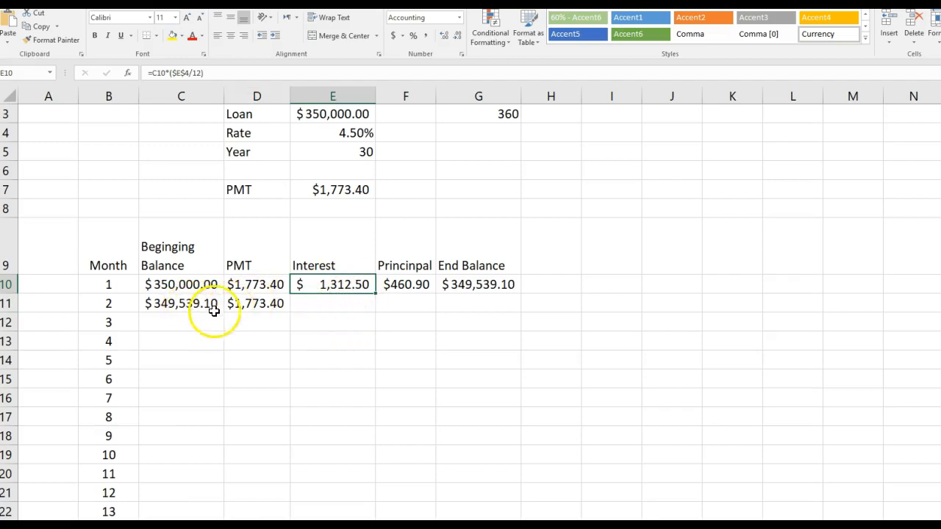
pyautogui.doubleClick(347, 286)
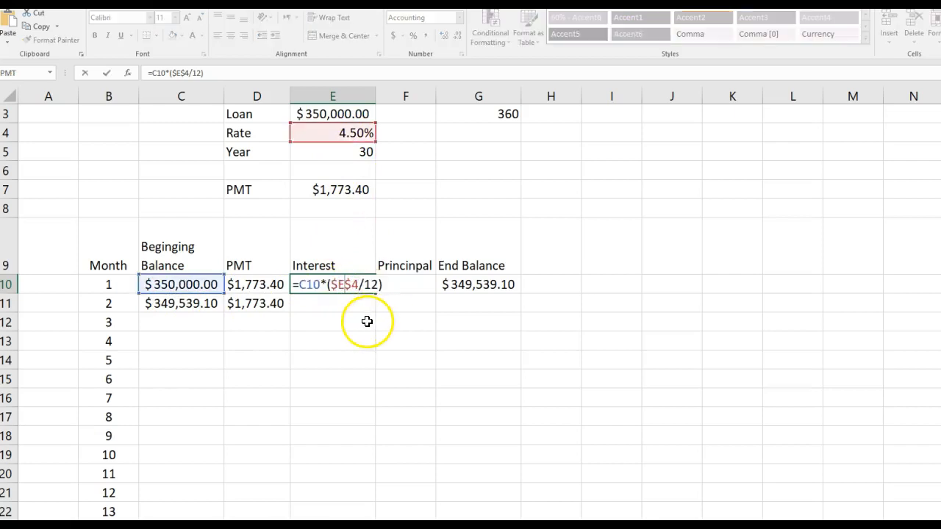
pyautogui.press('Escape')
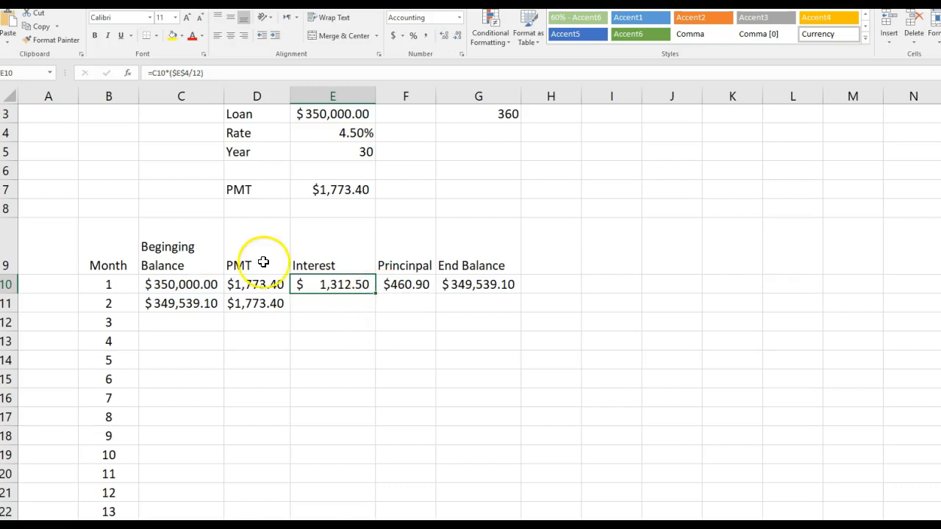
pyautogui.doubleClick(308, 282)
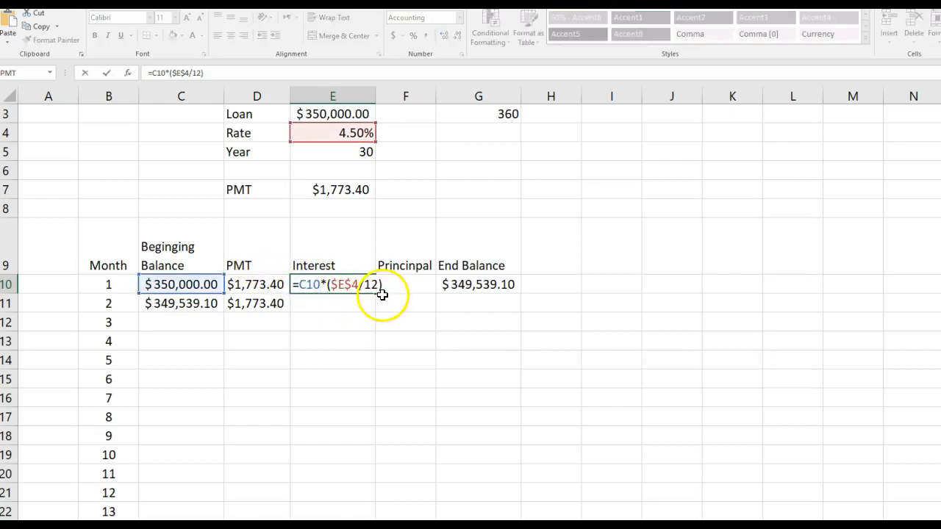
pyautogui.press('Escape')
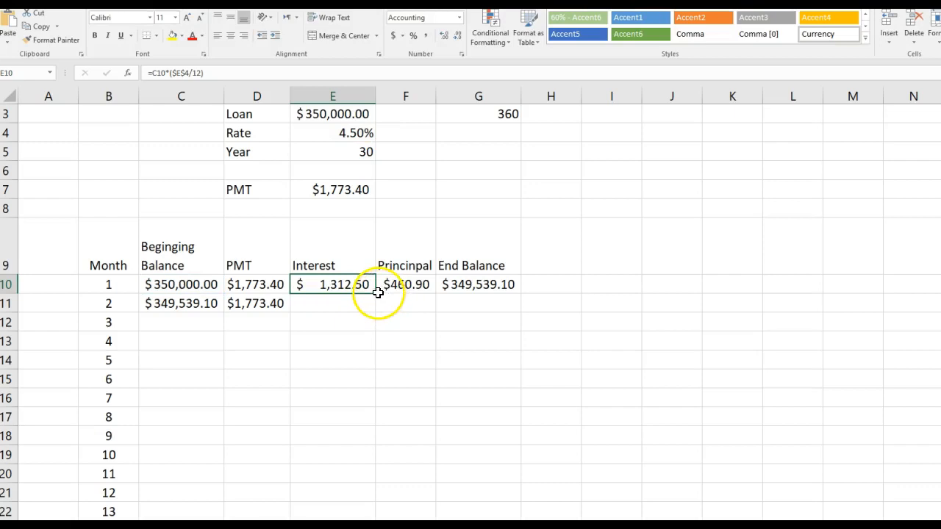
pyautogui.moveTo(374, 305); pyautogui.dragTo(372, 309)
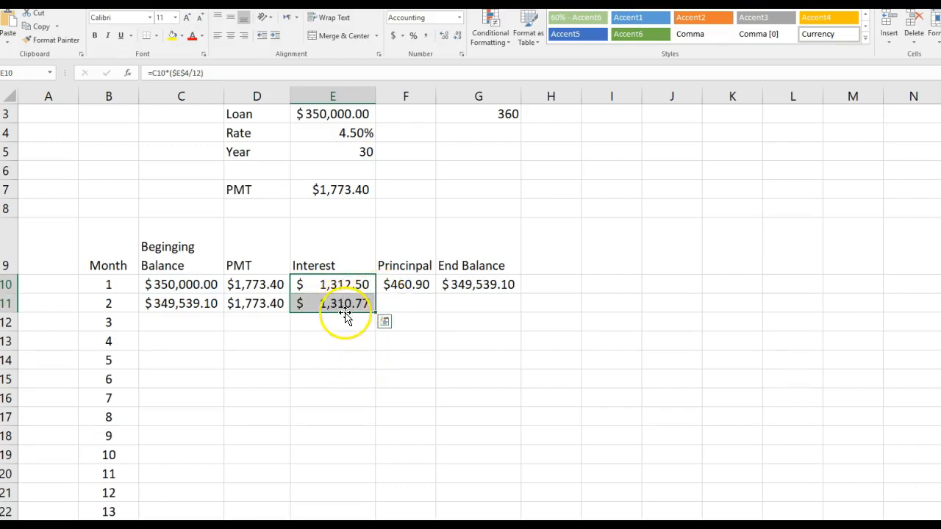
pyautogui.click(406, 284)
pyautogui.moveTo(436, 294); pyautogui.dragTo(433, 309)
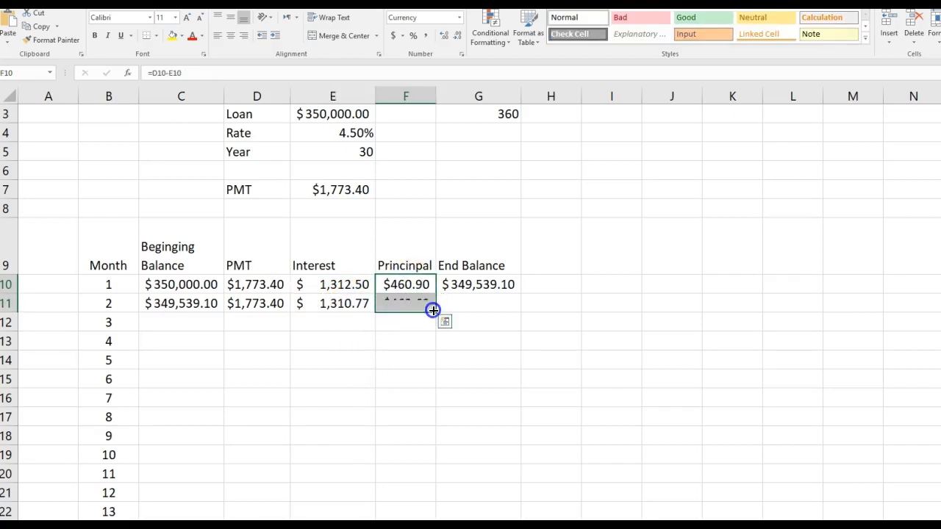
pyautogui.click(476, 286)
pyautogui.moveTo(521, 292); pyautogui.dragTo(517, 316)
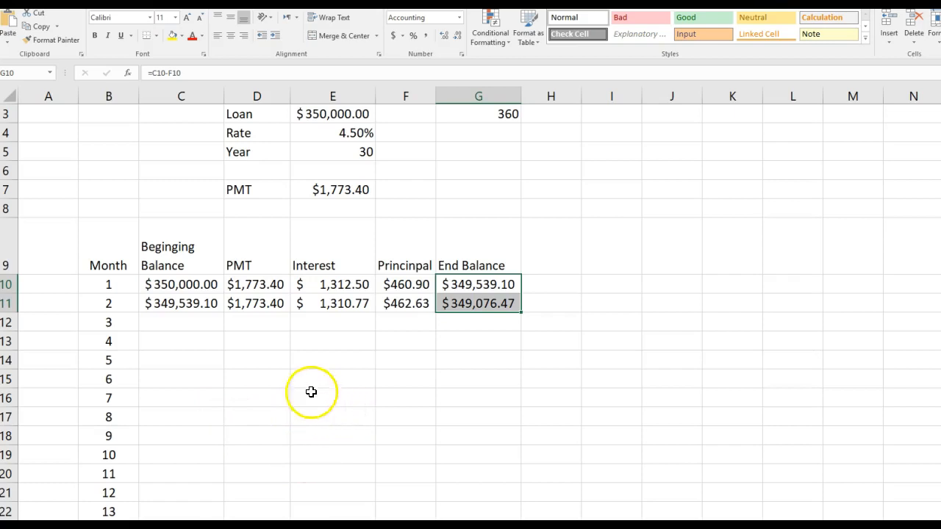
# Fill the second month's formulas in C11:G11 down through month 360 and check the final end balance in G369.
pyautogui.moveTo(180, 305); pyautogui.dragTo(465, 307)
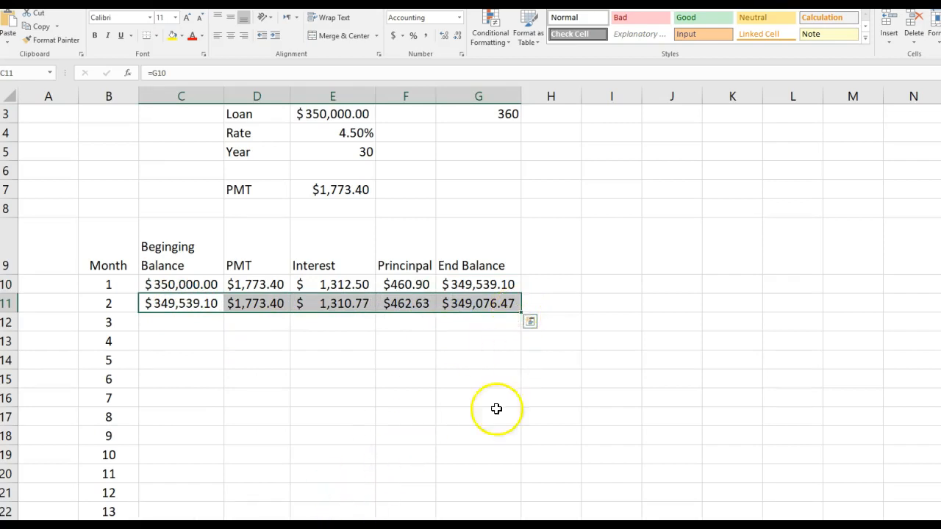
pyautogui.doubleClick(522, 313)
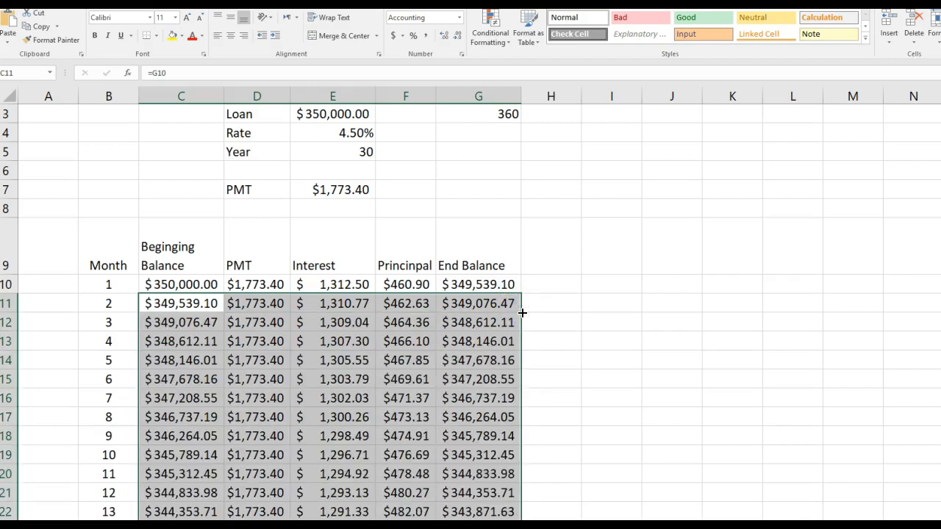
pyautogui.click(485, 286)
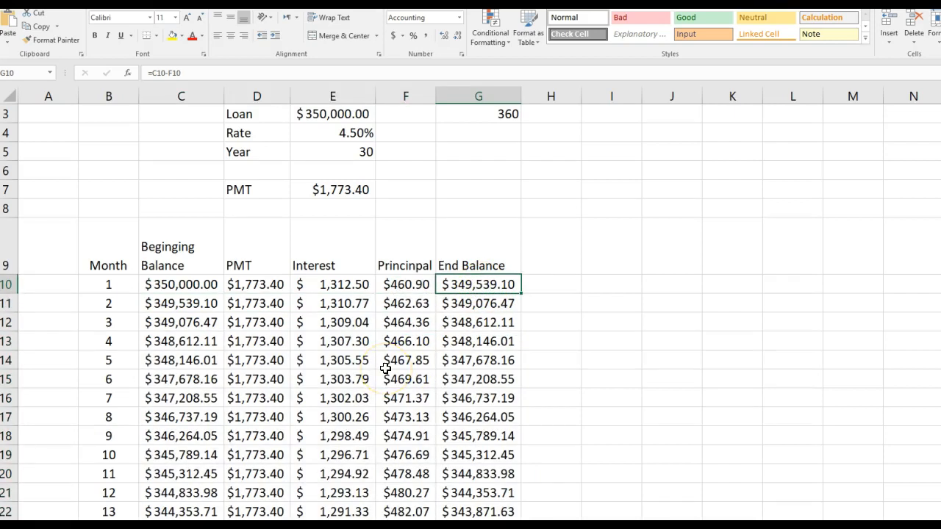
pyautogui.hotkey('ctrl', 'Down')
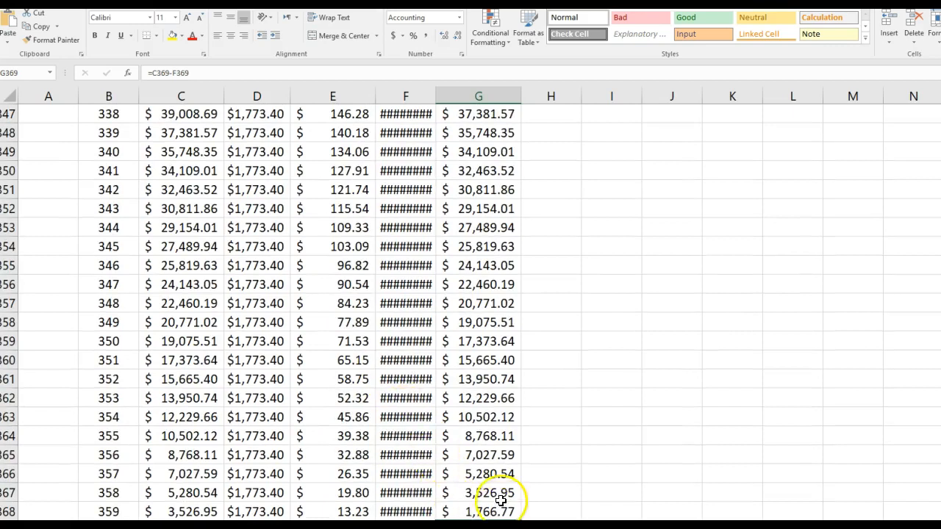
pyautogui.scroll(-2, 489, 463)
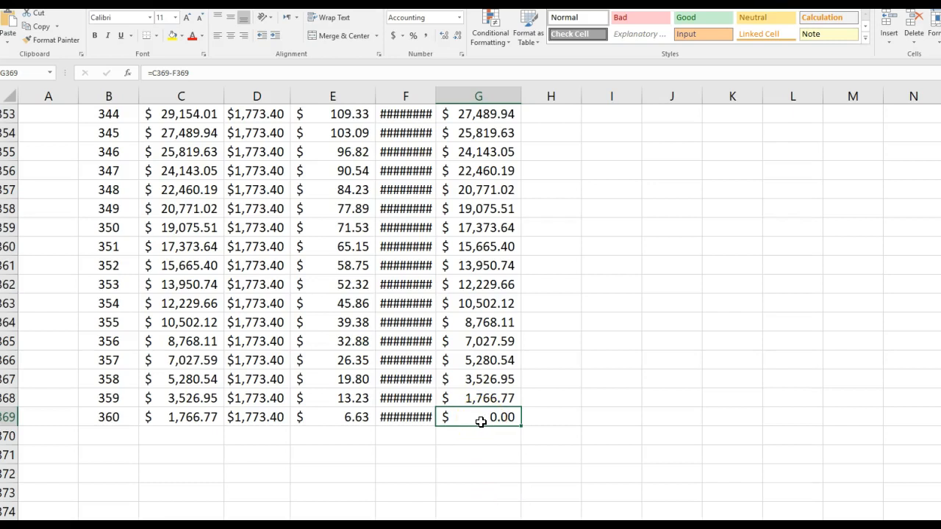
# Widen principal column F so its amounts fit, and look over the schedule from its header row downward.
pyautogui.scroll(14, 480, 421)
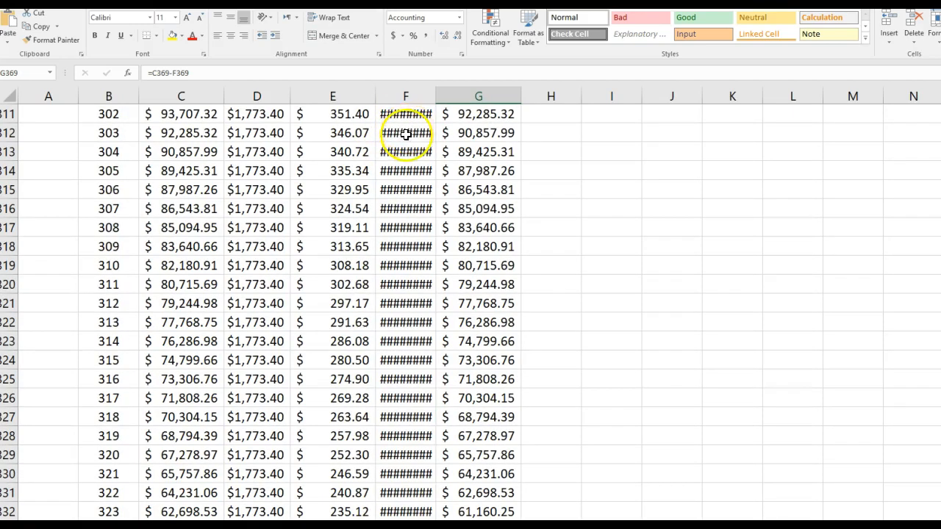
pyautogui.moveTo(437, 96); pyautogui.dragTo(461, 98)
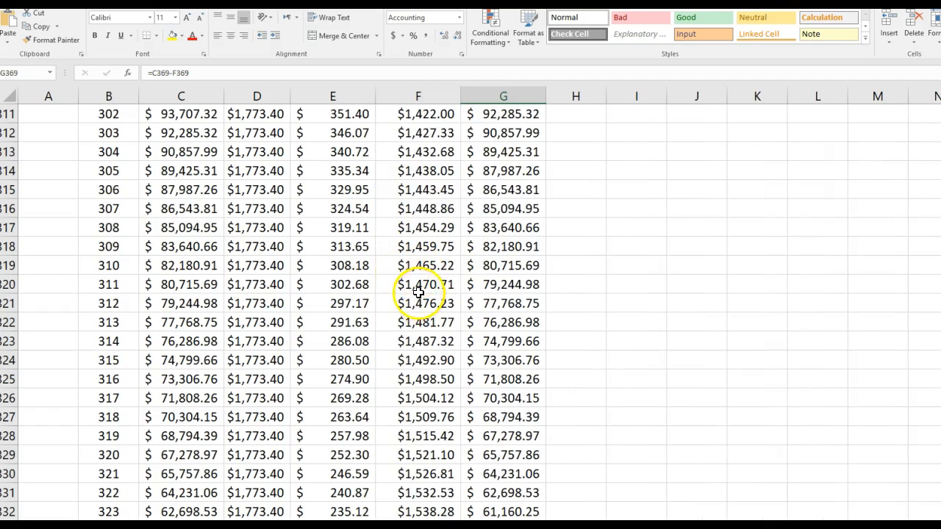
pyautogui.hotkey('ctrl', 'Up')
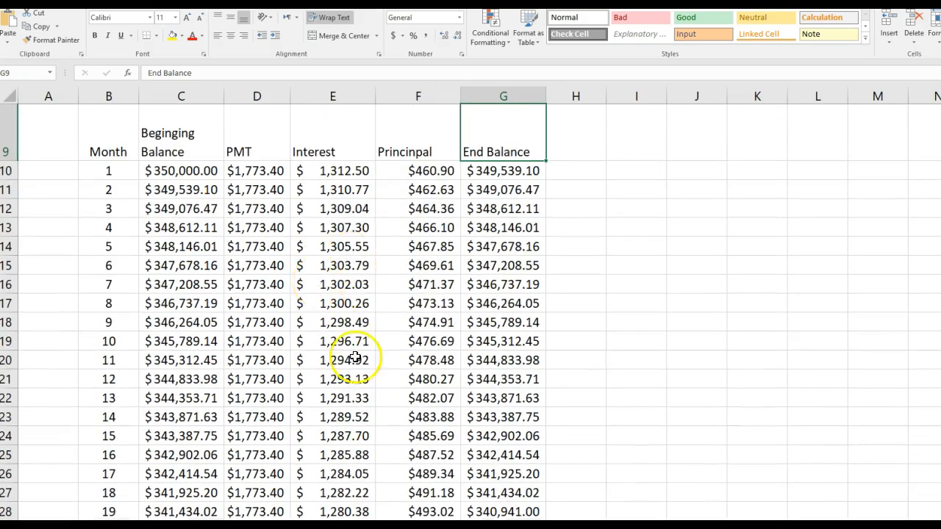
pyautogui.scroll(-20, 454, 355)
pyautogui.scroll(-20, 454, 354)
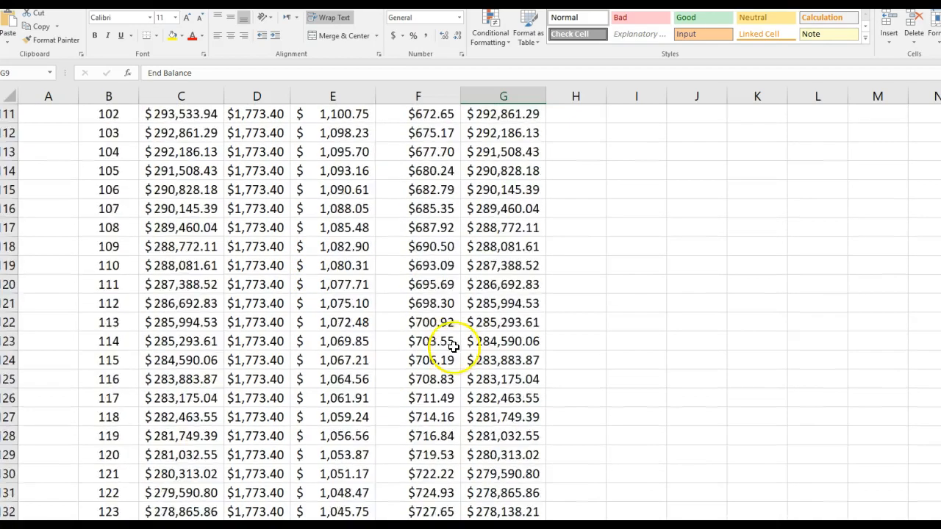
# Review the interest, principal and end balance columns through month 360, then return to the loan inputs and first months of the schedule.
pyautogui.scroll(-20, 336, 339)
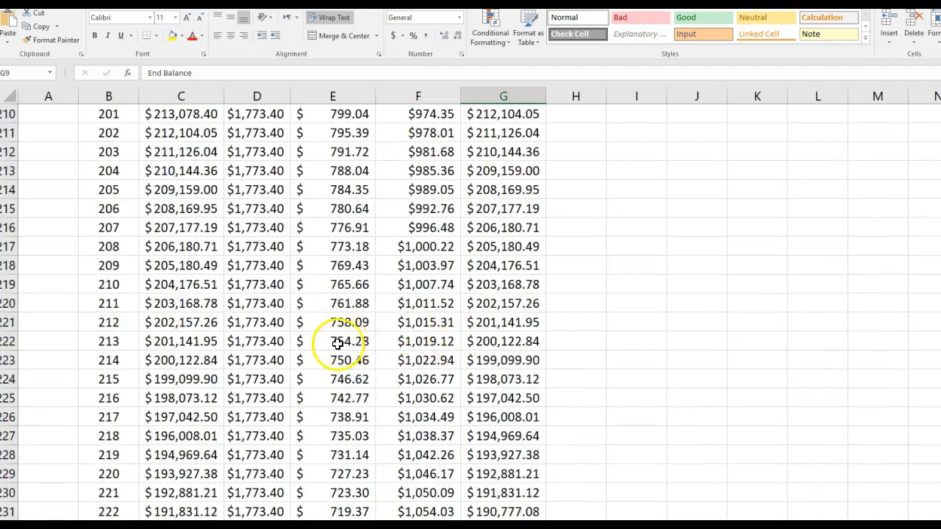
pyautogui.scroll(-11, 336, 340)
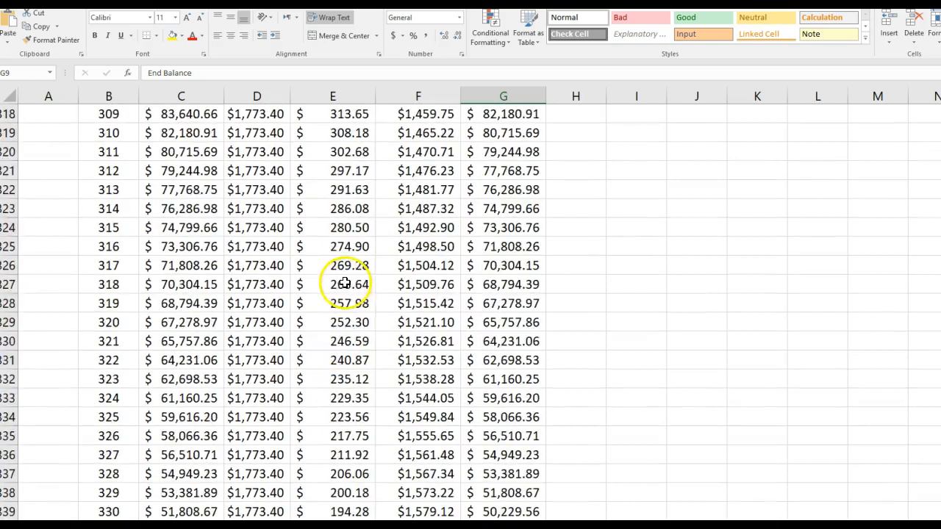
pyautogui.scroll(-8, 353, 448)
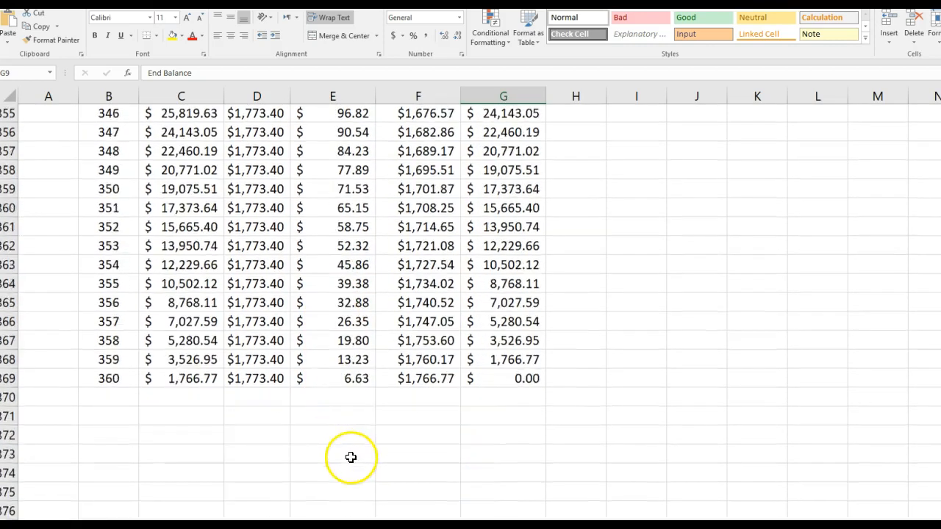
pyautogui.scroll(1, 419, 294)
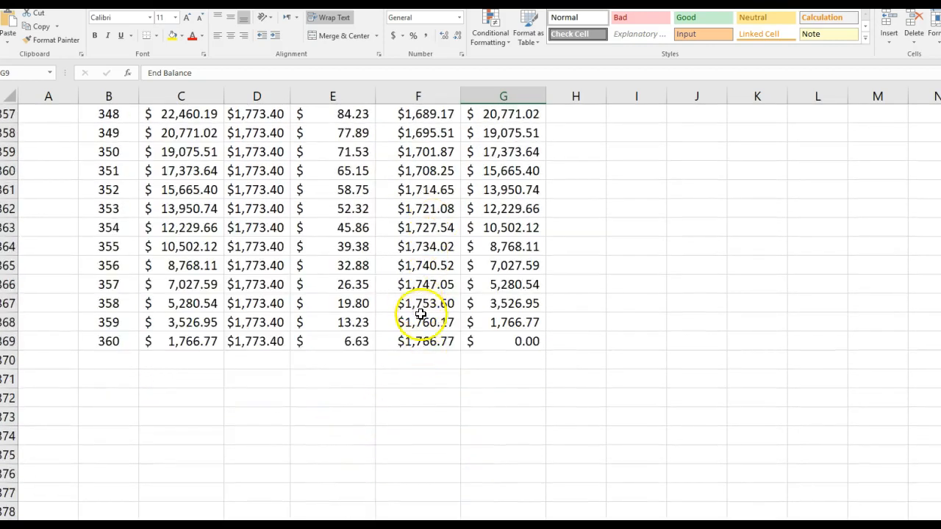
pyautogui.scroll(20, 415, 329)
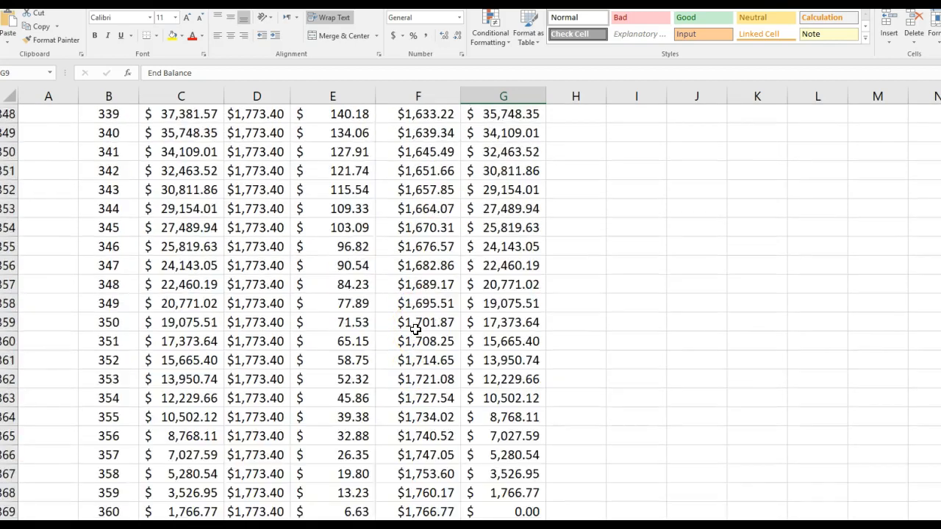
pyautogui.scroll(20, 414, 331)
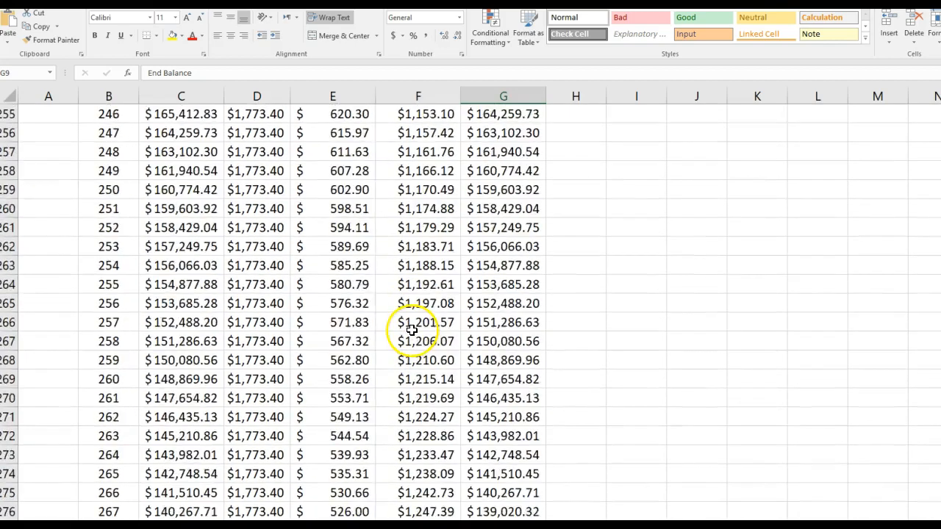
pyautogui.scroll(8, 415, 316)
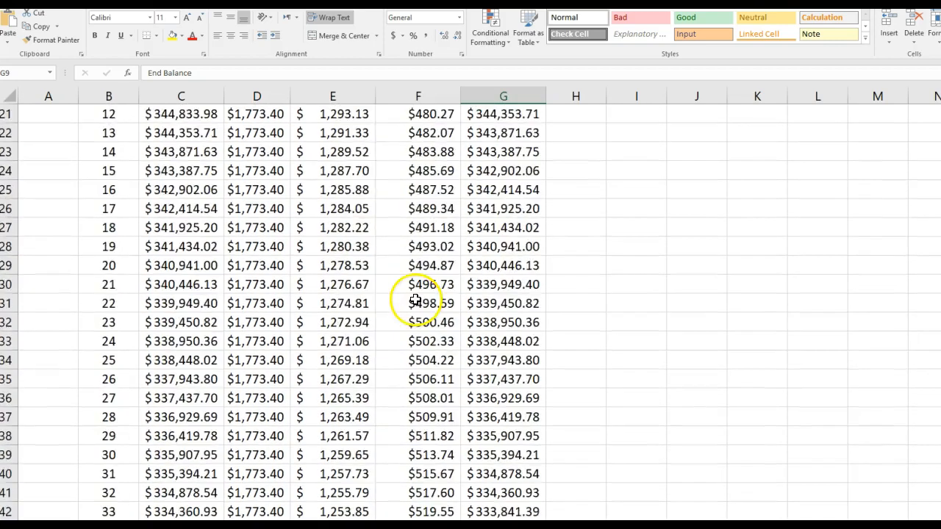
pyautogui.scroll(7, 415, 300)
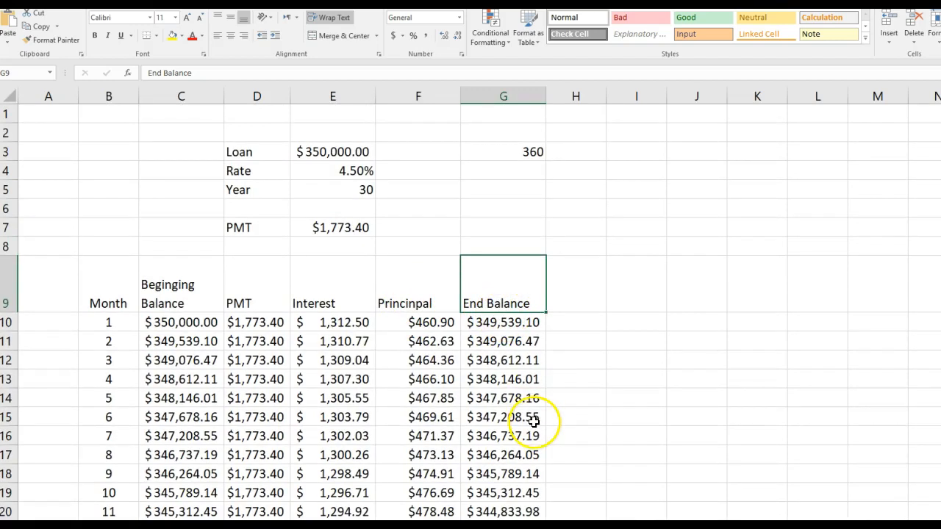
pyautogui.scroll(-1, 522, 342)
pyautogui.scroll(1, 522, 342)
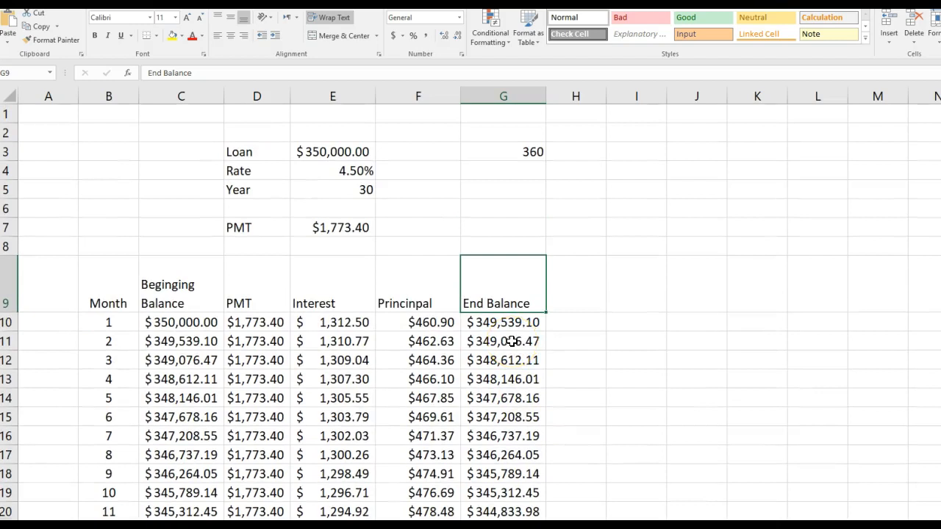